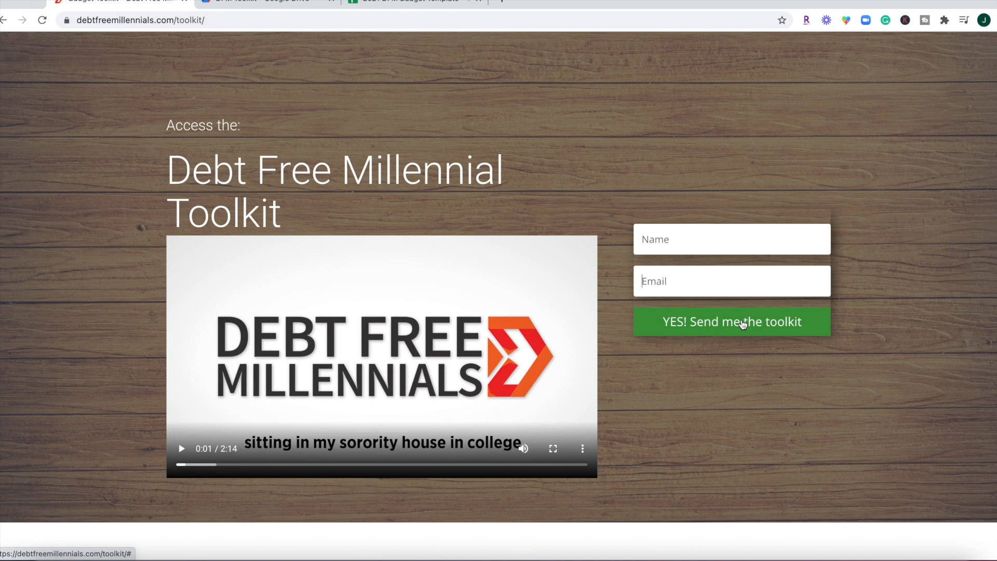
- Switch to the DFM Toolkit folder in Google Drive and view the file actions available for 2021 DFM Budget Template
{"action": "left_click", "coordinate": [268, 3]}
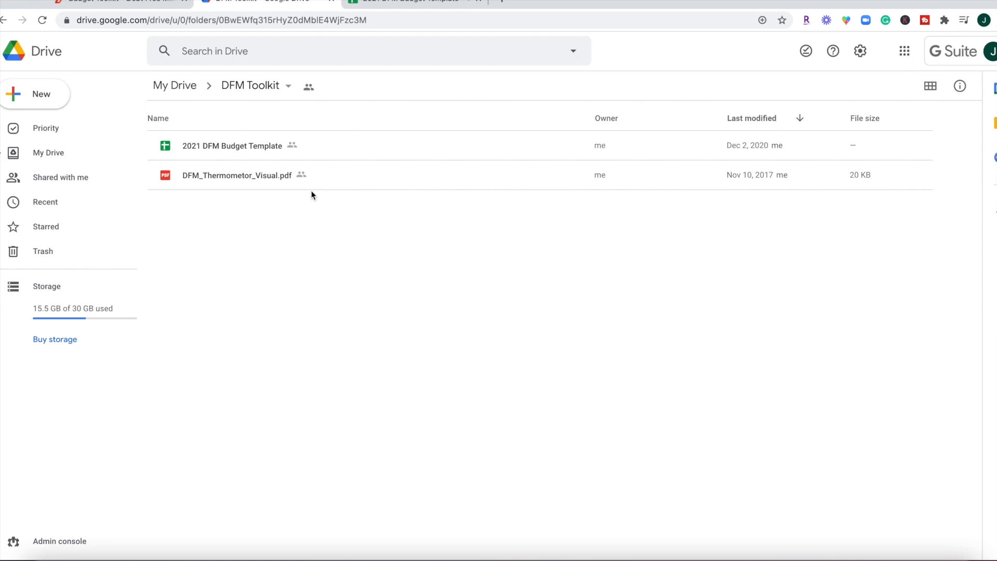
{"action": "left_click", "coordinate": [238, 155]}
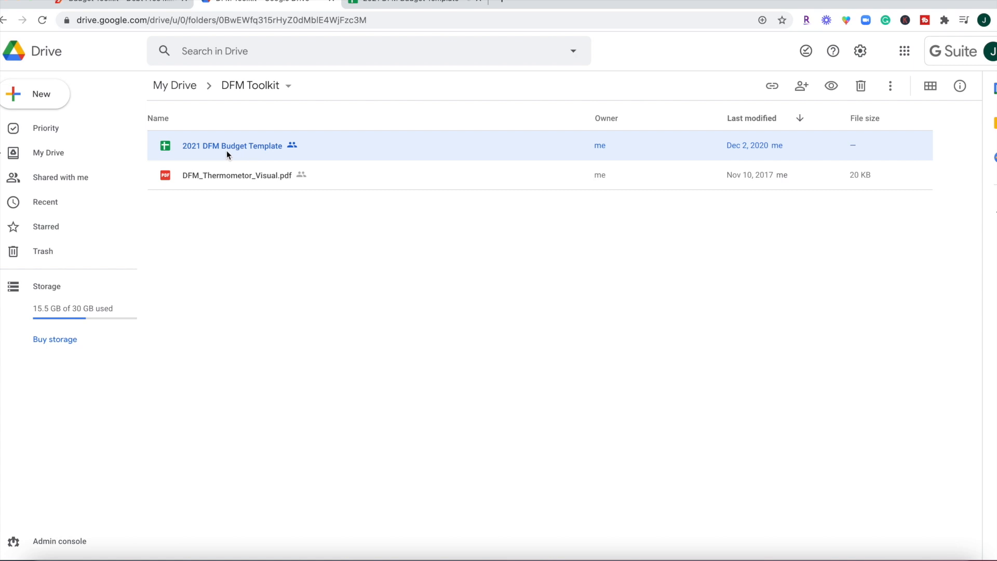
{"action": "right_click", "coordinate": [226, 154]}
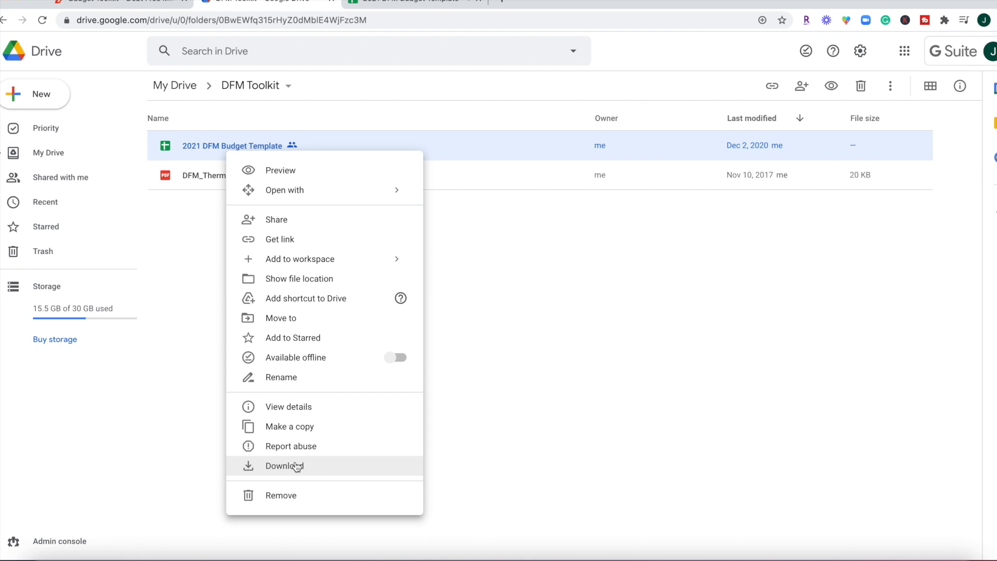
{"action": "left_click", "coordinate": [489, 312]}
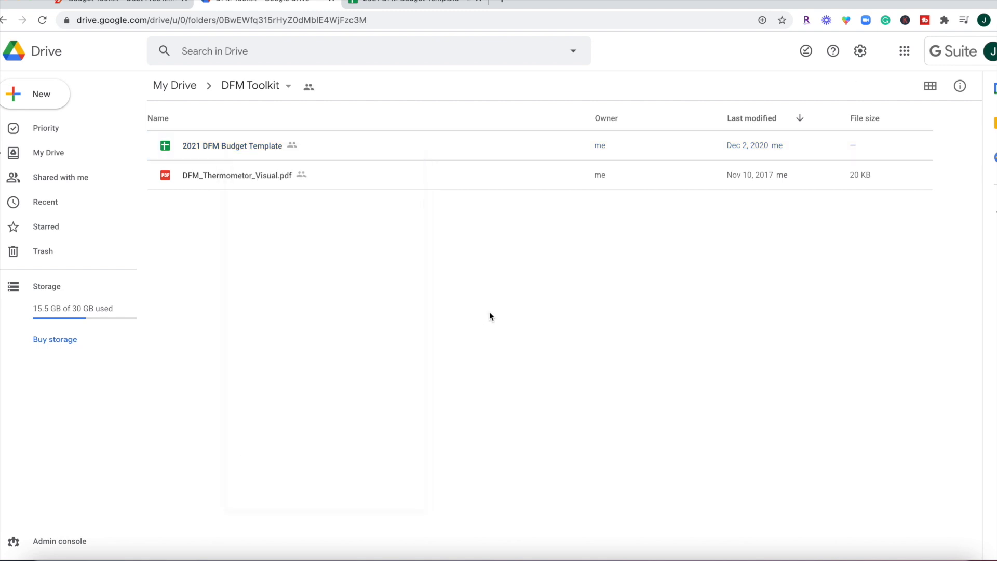
- Preview DFM_Thermometor_Visual.pdf, look over the payoff thermometer, and return to the folder
{"action": "double_click", "coordinate": [254, 178]}
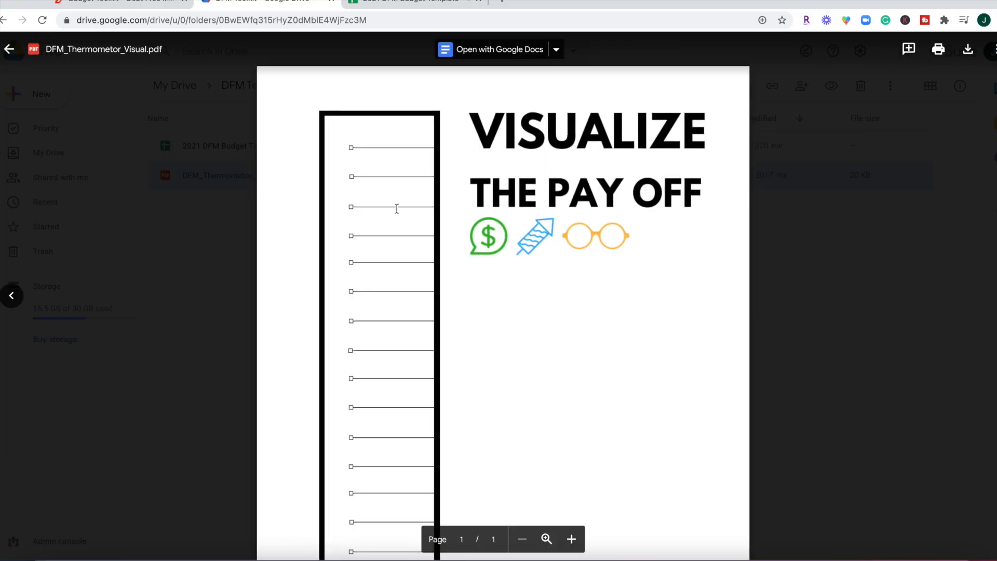
{"action": "scroll", "coordinate": [371, 260], "scroll_direction": "down", "scroll_amount": 1}
{"action": "scroll", "coordinate": [372, 260], "scroll_direction": "down", "scroll_amount": 1}
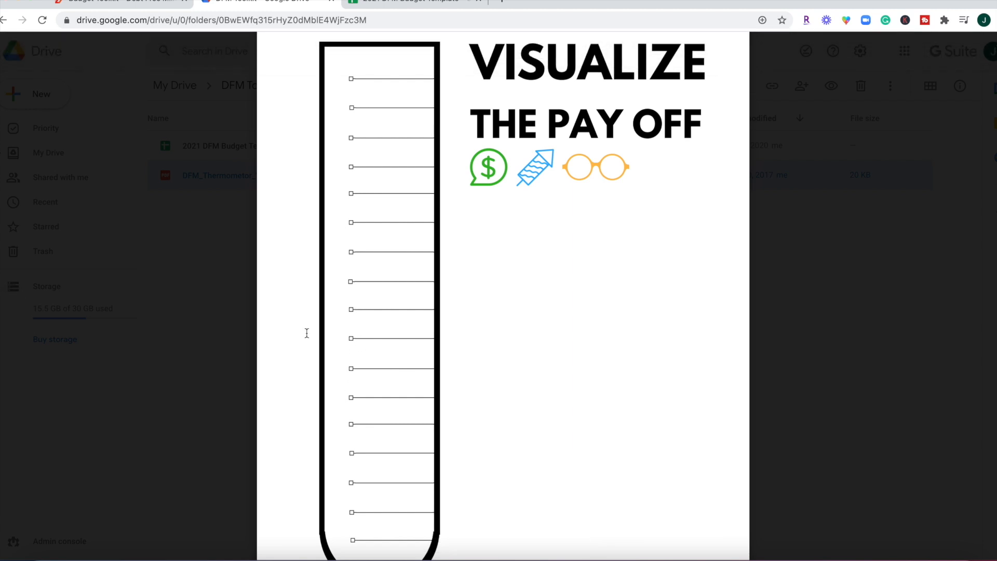
{"action": "left_click", "coordinate": [227, 318]}
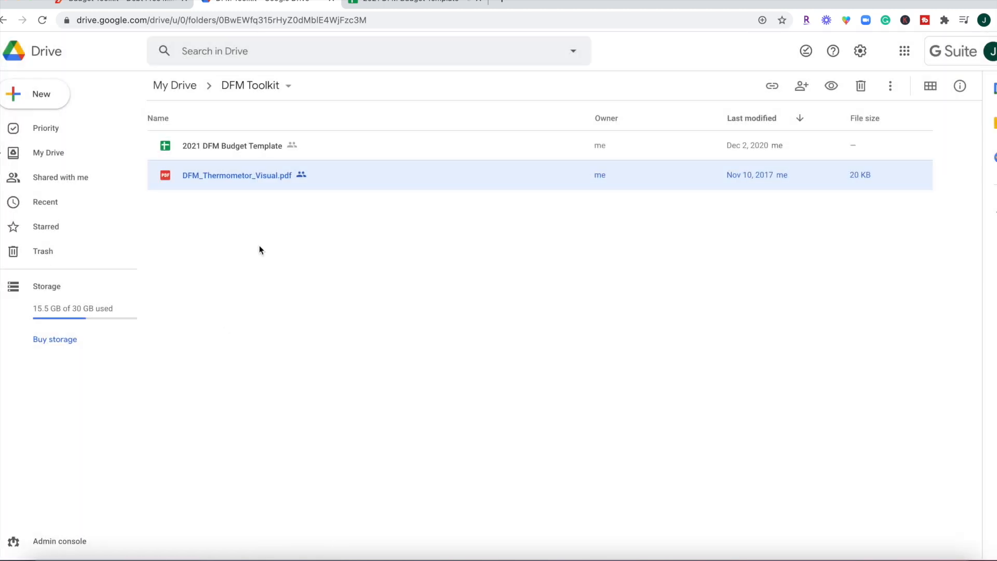
- Switch to the 2021 DFM Budget Template spreadsheet and read the setup instructions and steps in its README guide
{"action": "left_click", "coordinate": [393, 2]}
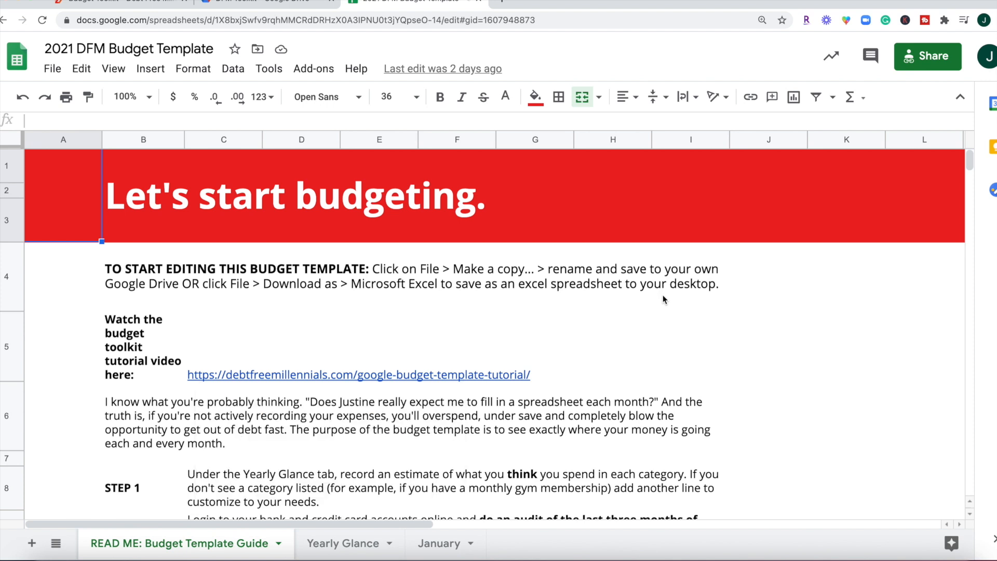
{"action": "scroll", "coordinate": [662, 299], "scroll_direction": "down", "scroll_amount": 1}
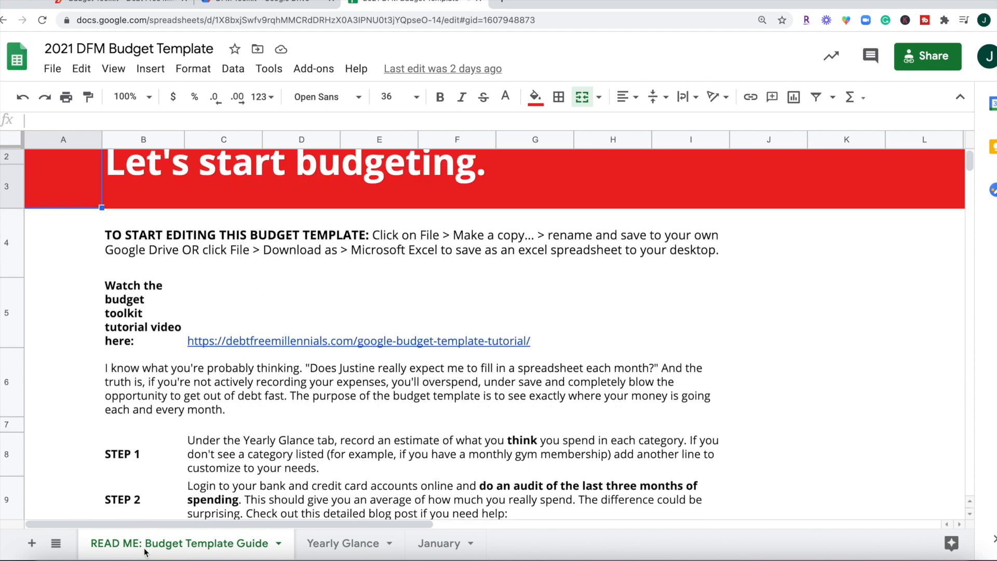
{"action": "scroll", "coordinate": [336, 369], "scroll_direction": "down", "scroll_amount": 5}
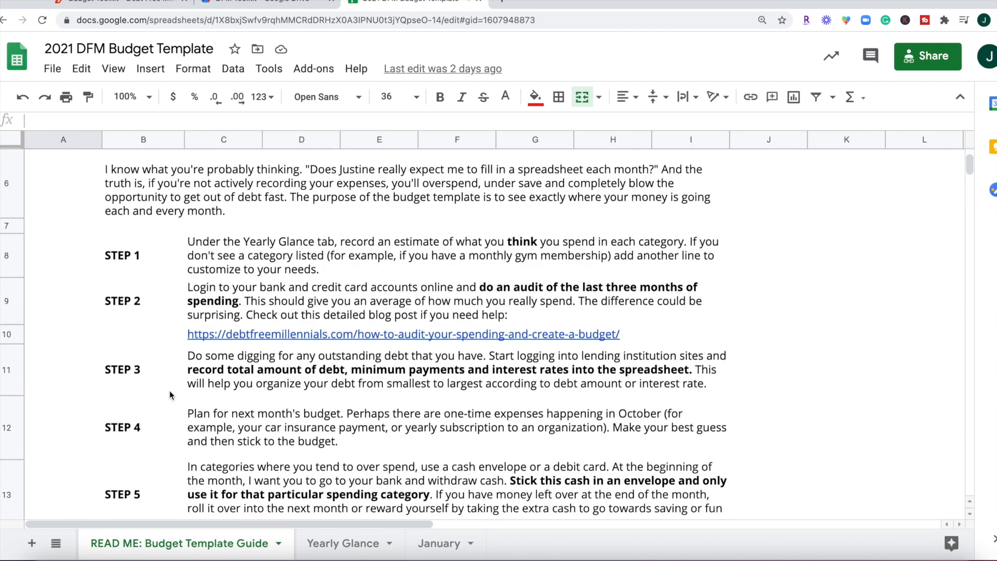
{"action": "scroll", "coordinate": [160, 452], "scroll_direction": "up", "scroll_amount": 5}
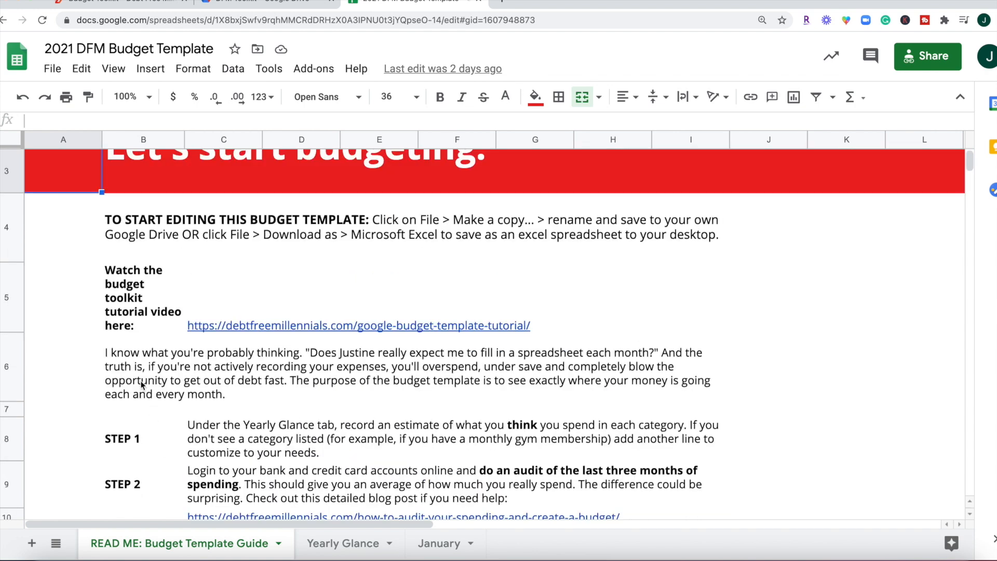
{"action": "scroll", "coordinate": [141, 385], "scroll_direction": "down", "scroll_amount": 1}
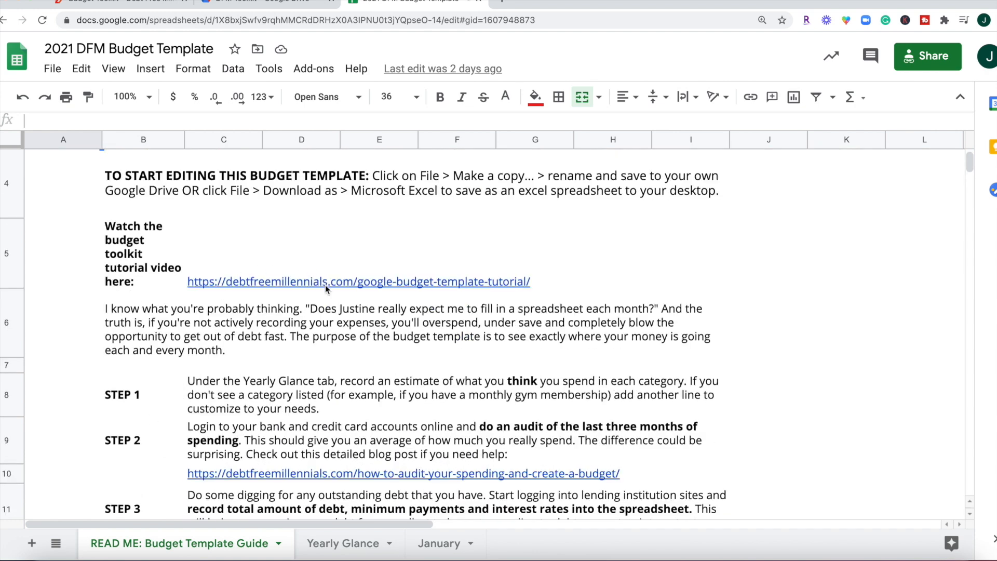
{"action": "mouse_move", "coordinate": [314, 284]}
{"action": "scroll", "coordinate": [124, 416], "scroll_direction": "down", "scroll_amount": 3}
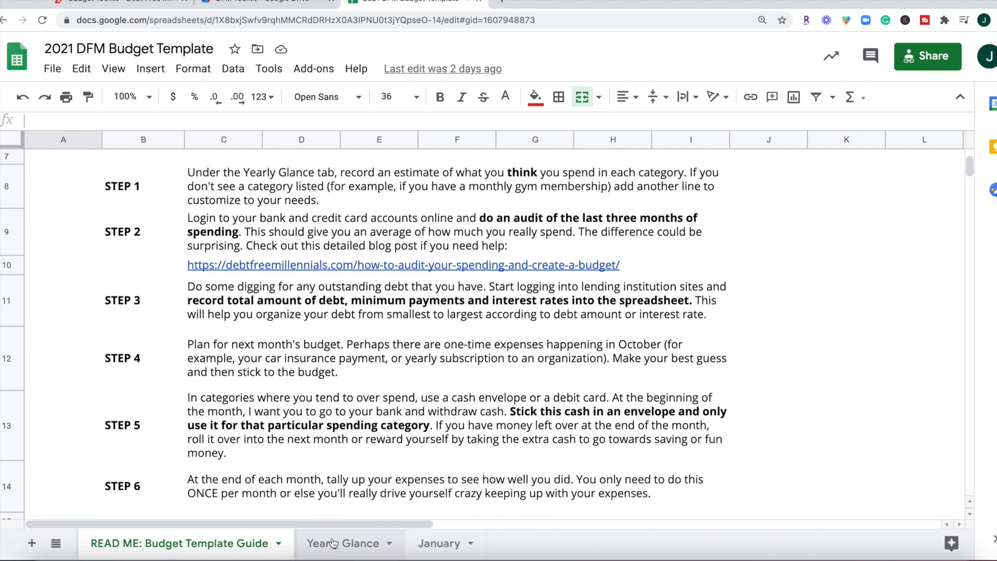
- Open the Yearly Glance sheet and view its debt table and income summary
{"action": "left_click", "coordinate": [333, 542]}
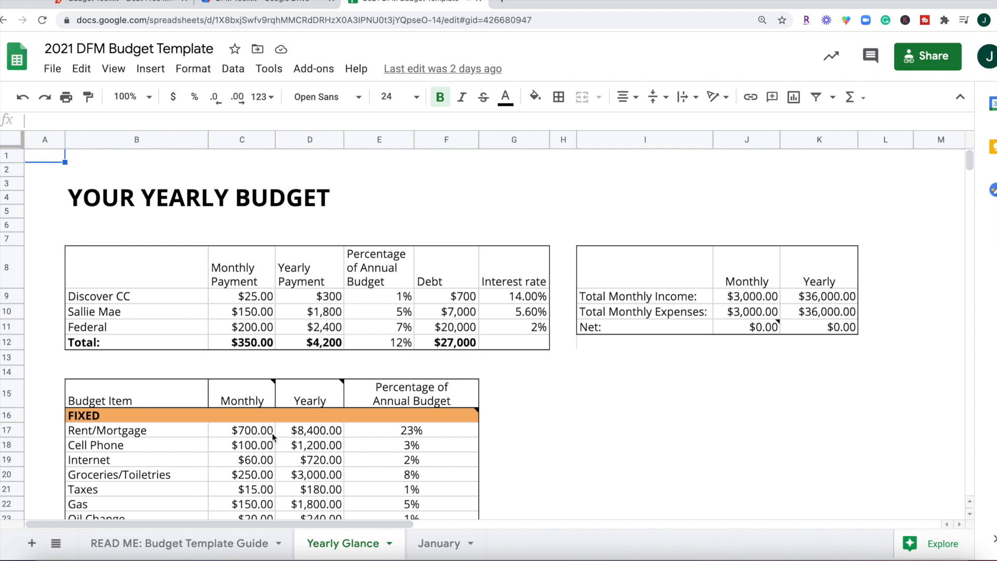
{"action": "scroll", "coordinate": [272, 437], "scroll_direction": "down", "scroll_amount": 2}
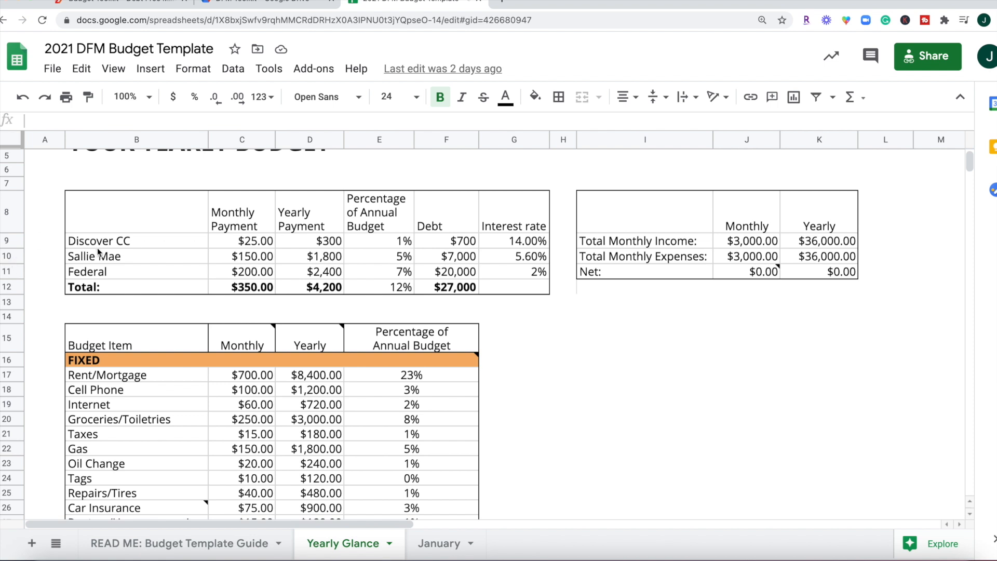
- Try inserting one row above the Federal debt row, and undo the insertion
{"action": "left_click", "coordinate": [10, 271]}
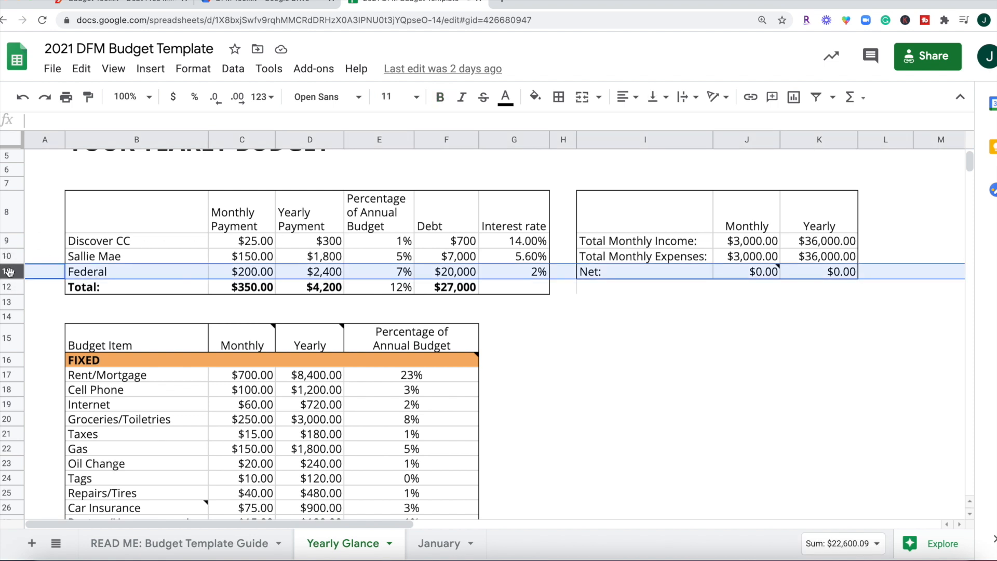
{"action": "right_click", "coordinate": [10, 272]}
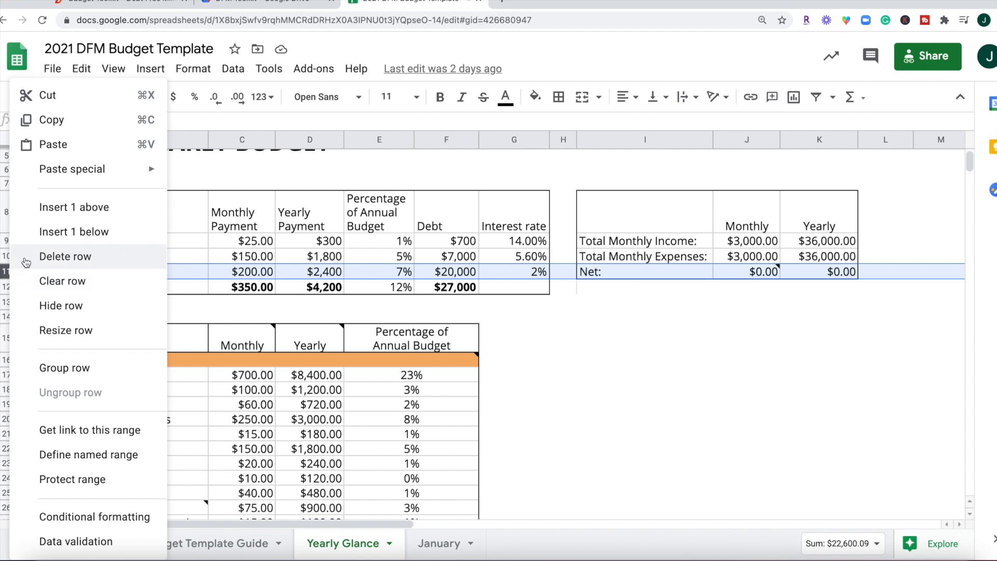
{"action": "left_click", "coordinate": [72, 211]}
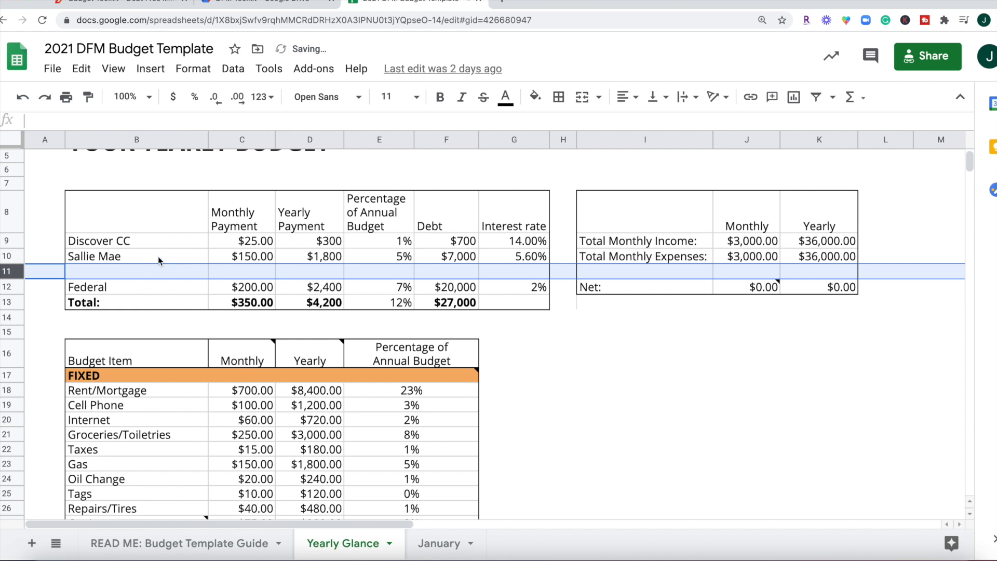
{"action": "key", "text": "ctrl+z"}
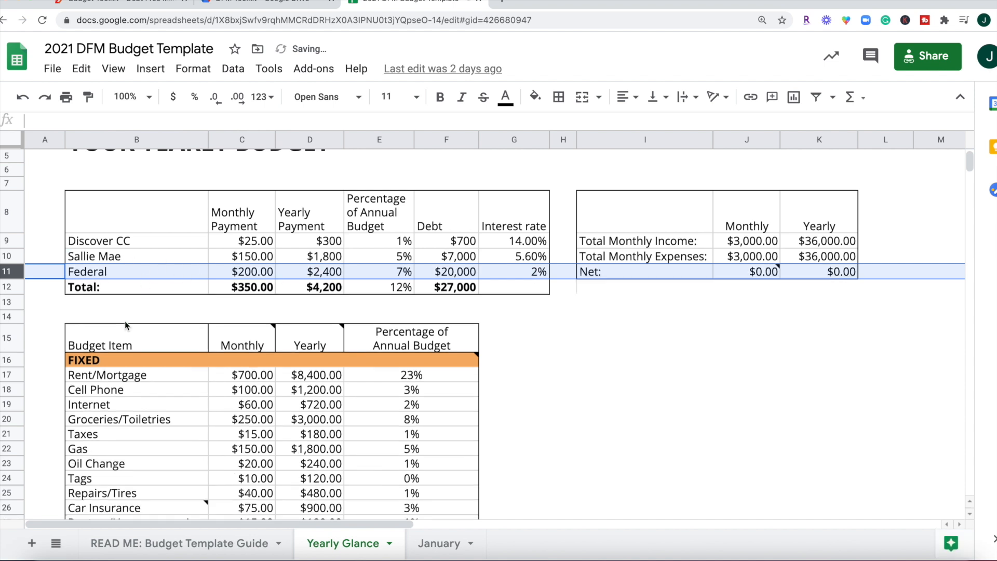
- Check the Rent/Mortgage percentage formula among the fixed budget items and set that item's monthly amount to 1000
{"action": "scroll", "coordinate": [173, 344], "scroll_direction": "down", "scroll_amount": 2}
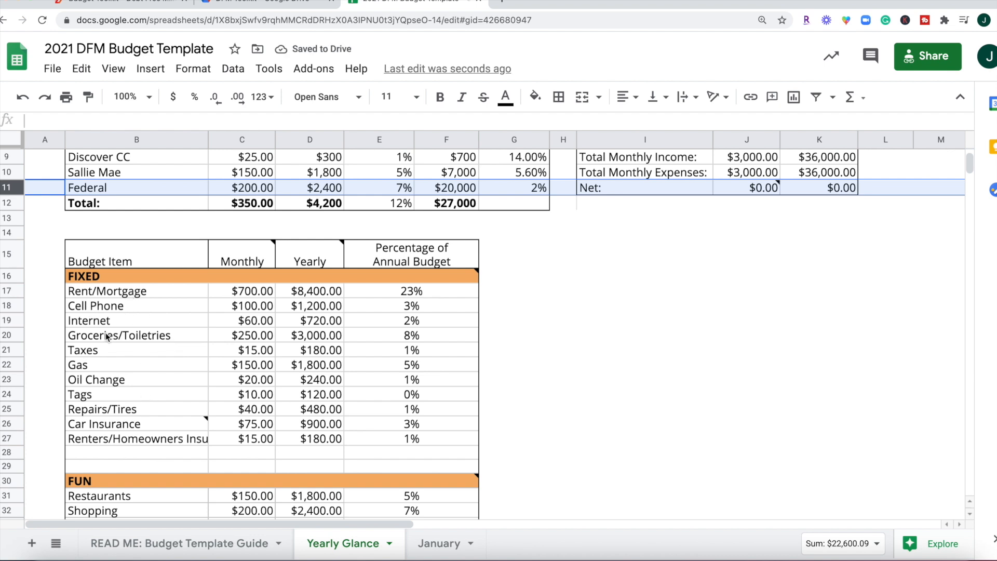
{"action": "scroll", "coordinate": [79, 315], "scroll_direction": "down", "scroll_amount": 1}
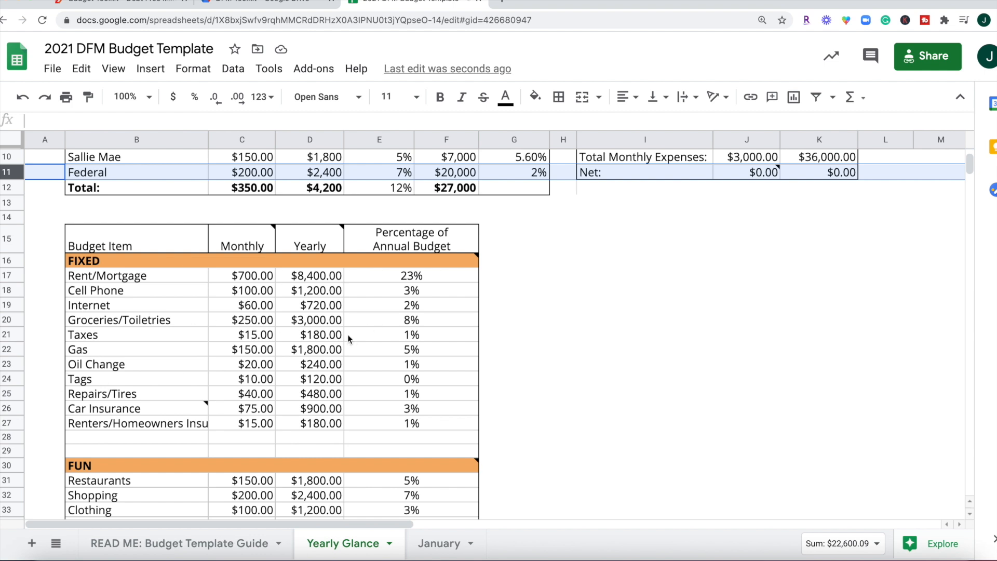
{"action": "left_click", "coordinate": [439, 273]}
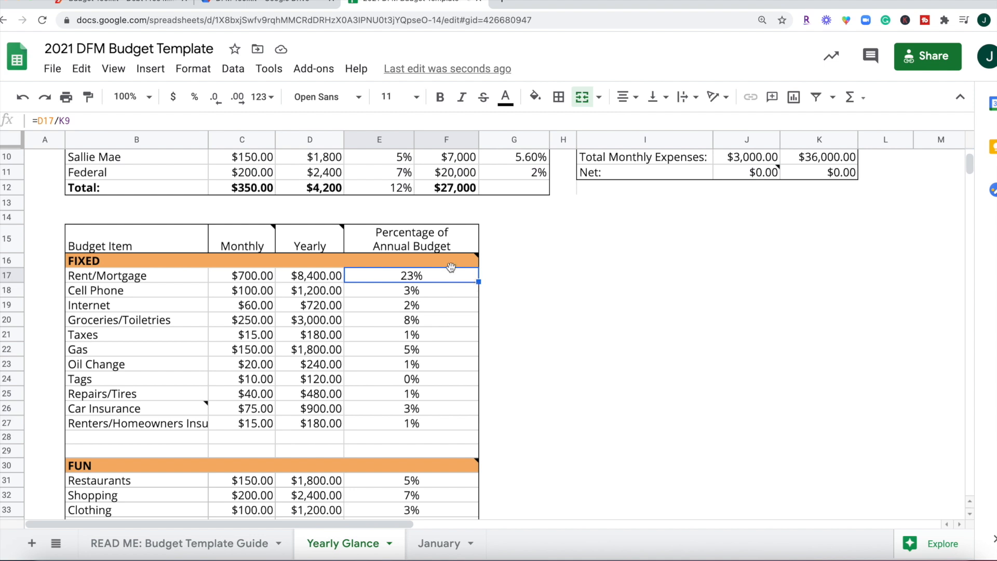
{"action": "left_click", "coordinate": [262, 278]}
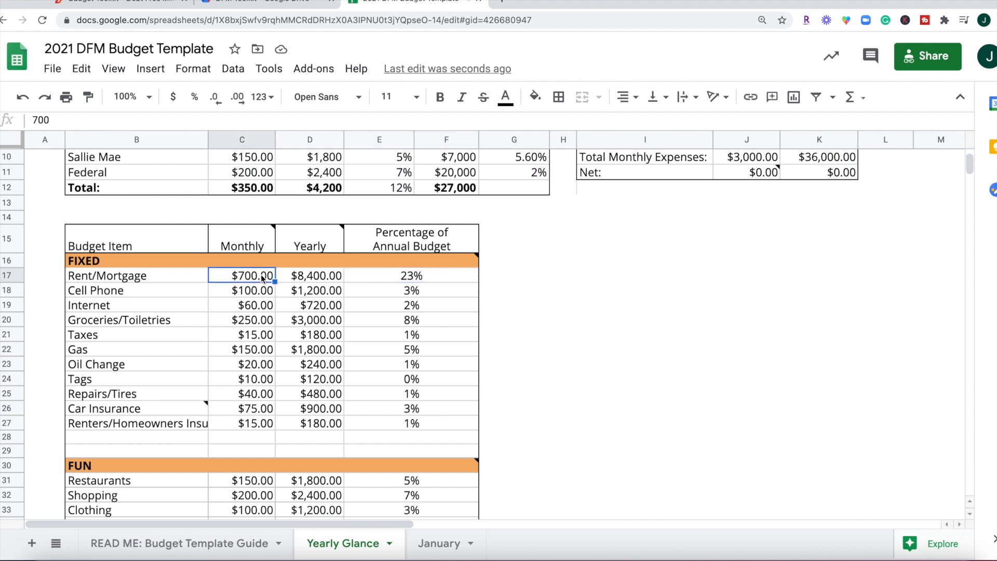
{"action": "type", "text": "1000"}
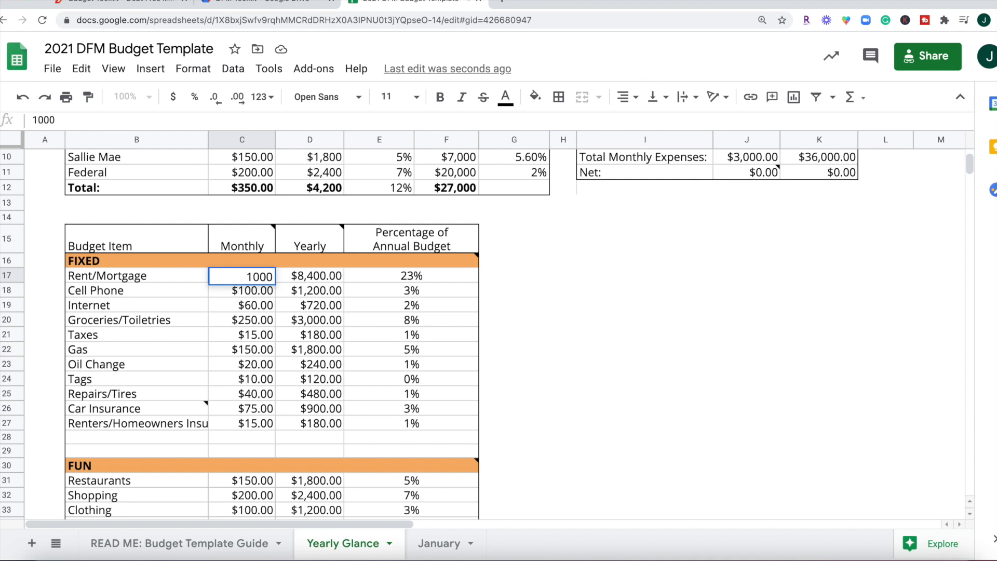
{"action": "key", "text": "Return"}
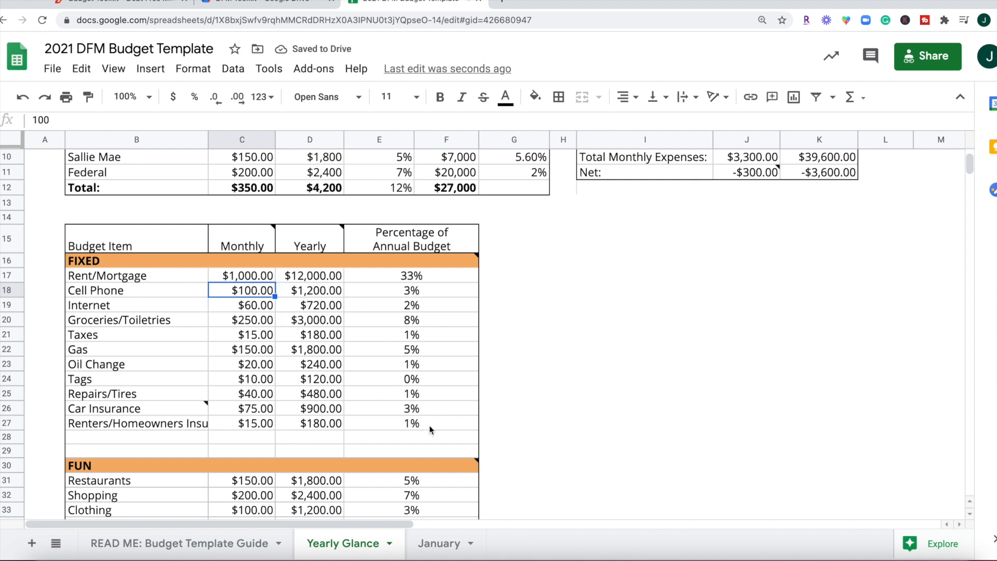
- Read the notes on the Yearly and Monthly headers and Car Insurance, and review the remaining yearly budget categories
{"action": "left_click", "coordinate": [316, 234]}
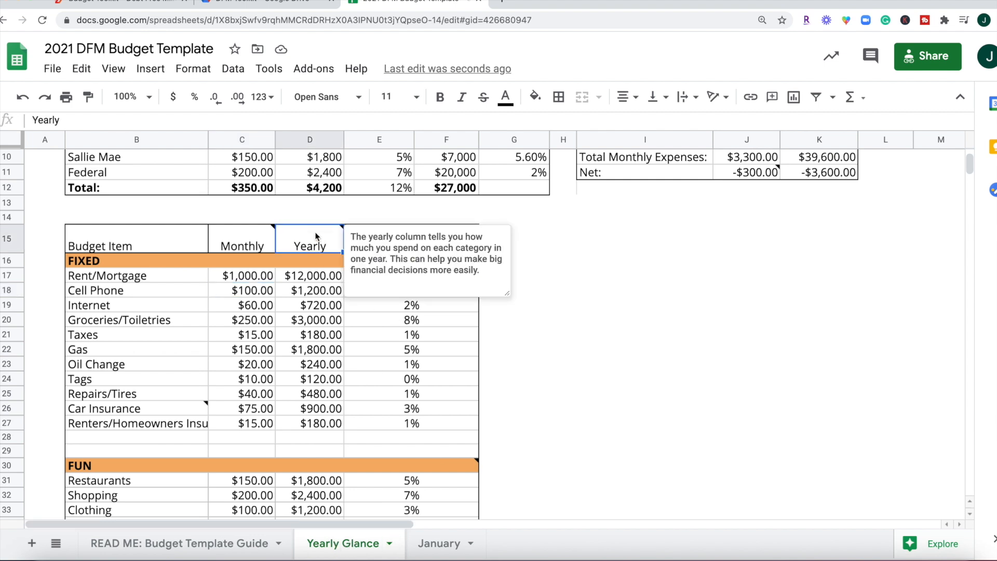
{"action": "mouse_move", "coordinate": [273, 231]}
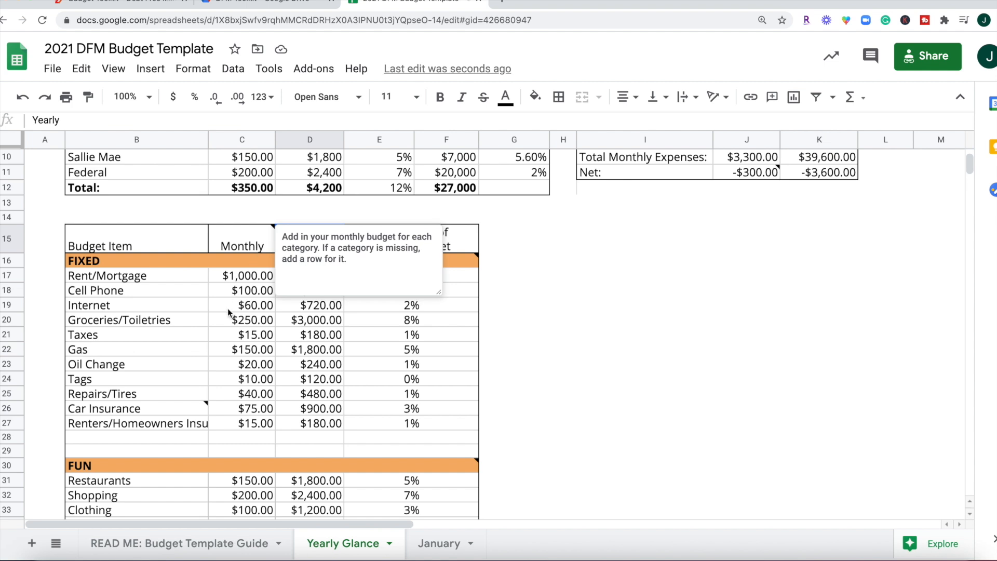
{"action": "mouse_move", "coordinate": [161, 410]}
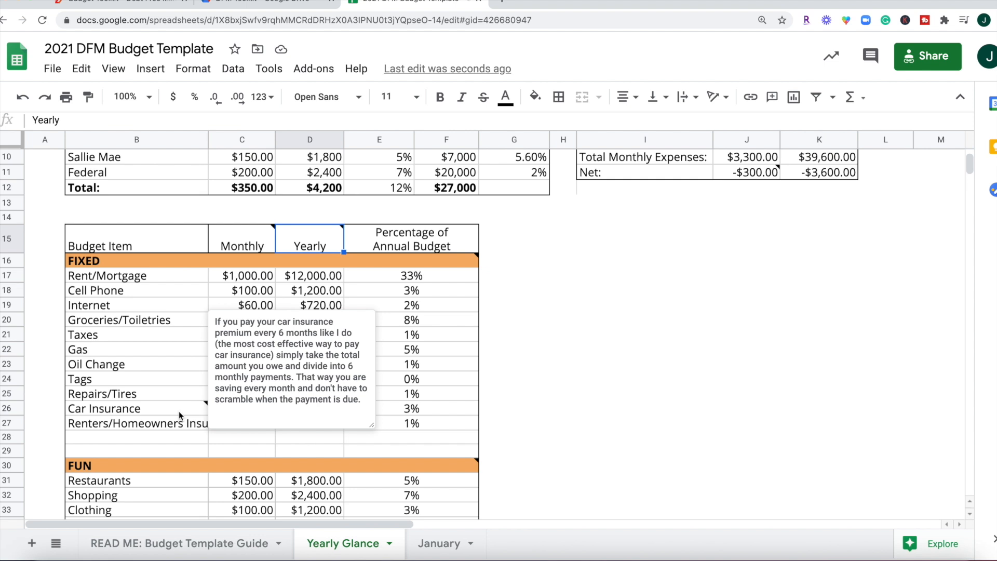
{"action": "left_click", "coordinate": [227, 436]}
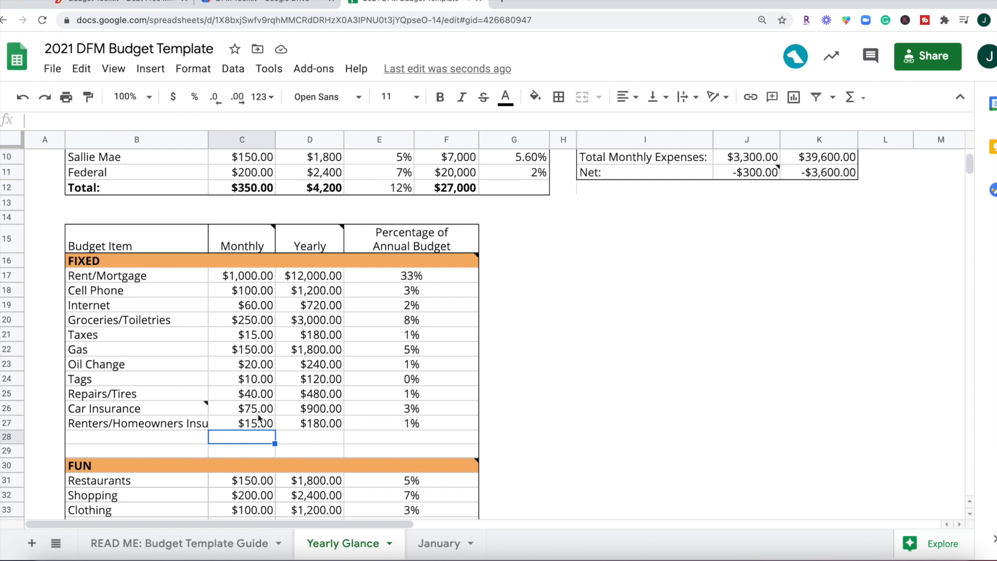
{"action": "scroll", "coordinate": [258, 413], "scroll_direction": "down", "scroll_amount": 5}
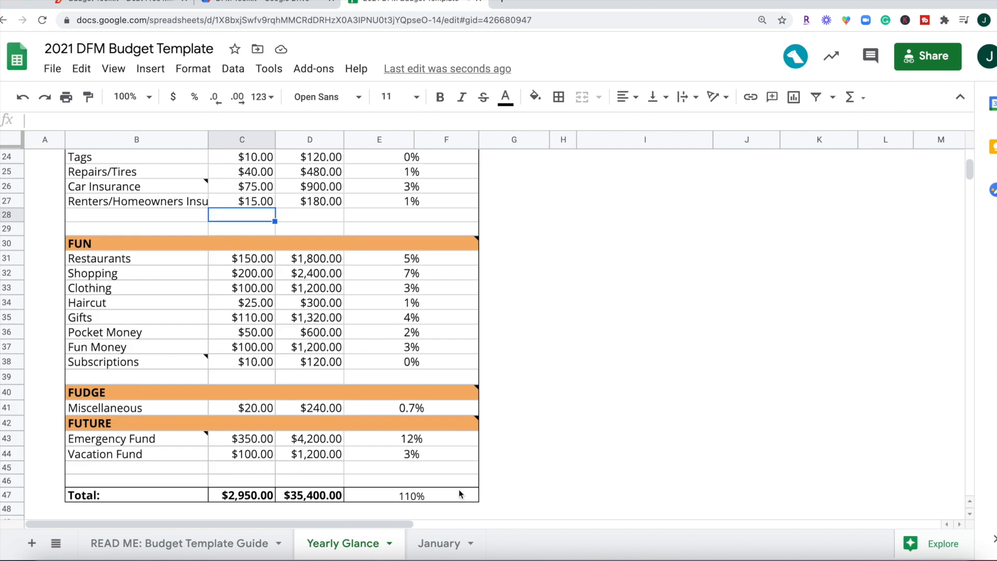
- Open the January sheet and examine its debt table, pre-tax contributions, and FIXED, FUN, FUDGE and FUTURE budget categories
{"action": "left_click", "coordinate": [459, 548]}
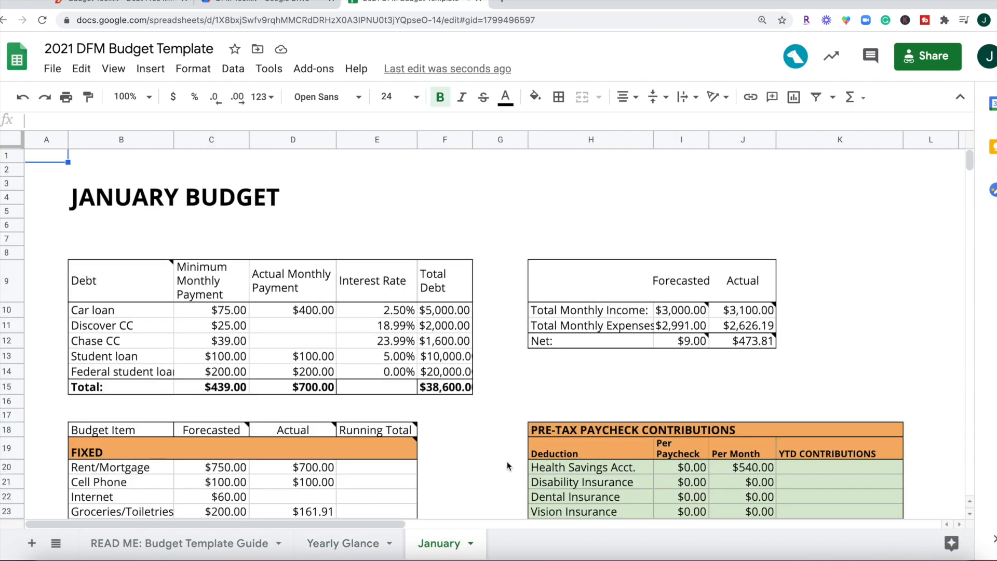
{"action": "scroll", "coordinate": [507, 461], "scroll_direction": "down", "scroll_amount": 2}
{"action": "scroll", "coordinate": [506, 461], "scroll_direction": "down", "scroll_amount": 3}
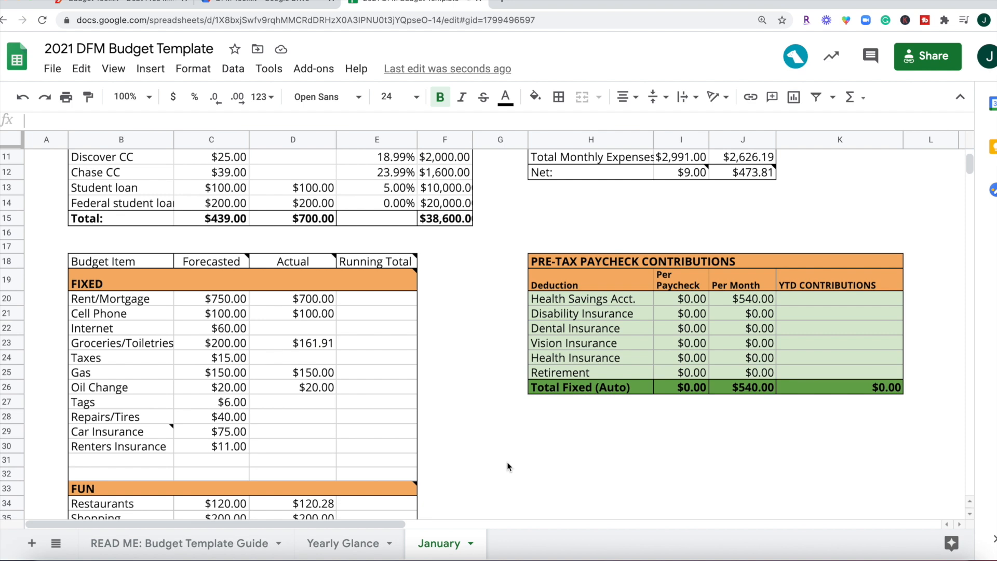
{"action": "scroll", "coordinate": [507, 462], "scroll_direction": "down", "scroll_amount": 1}
{"action": "scroll", "coordinate": [507, 466], "scroll_direction": "down", "scroll_amount": 1}
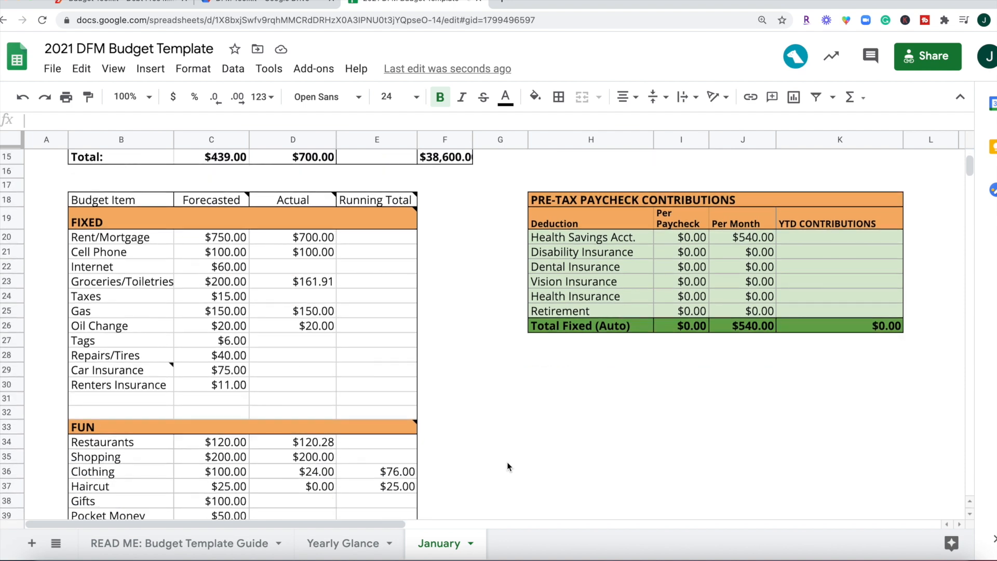
{"action": "left_click", "coordinate": [120, 222]}
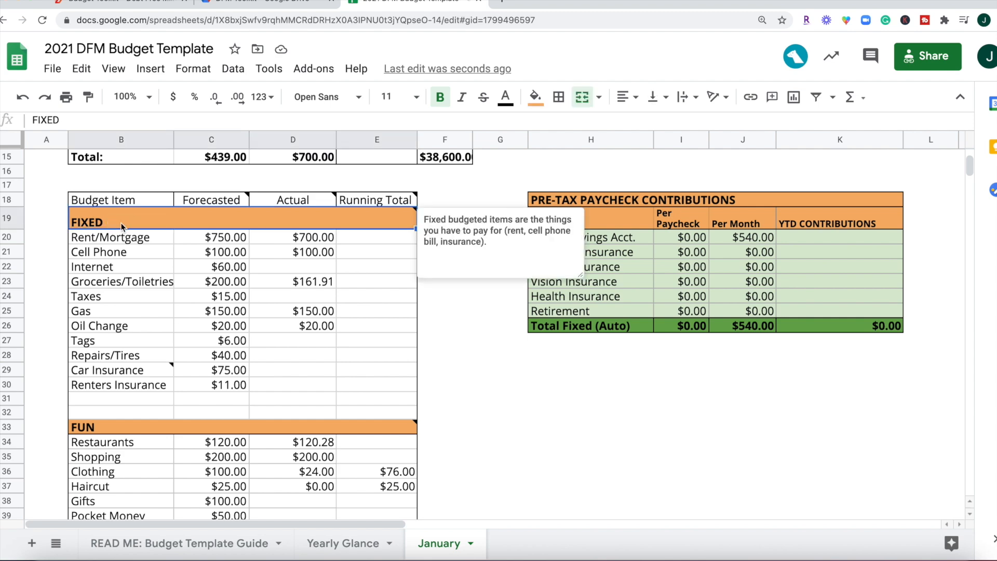
{"action": "left_click", "coordinate": [114, 426]}
{"action": "scroll", "coordinate": [114, 426], "scroll_direction": "down", "scroll_amount": 6}
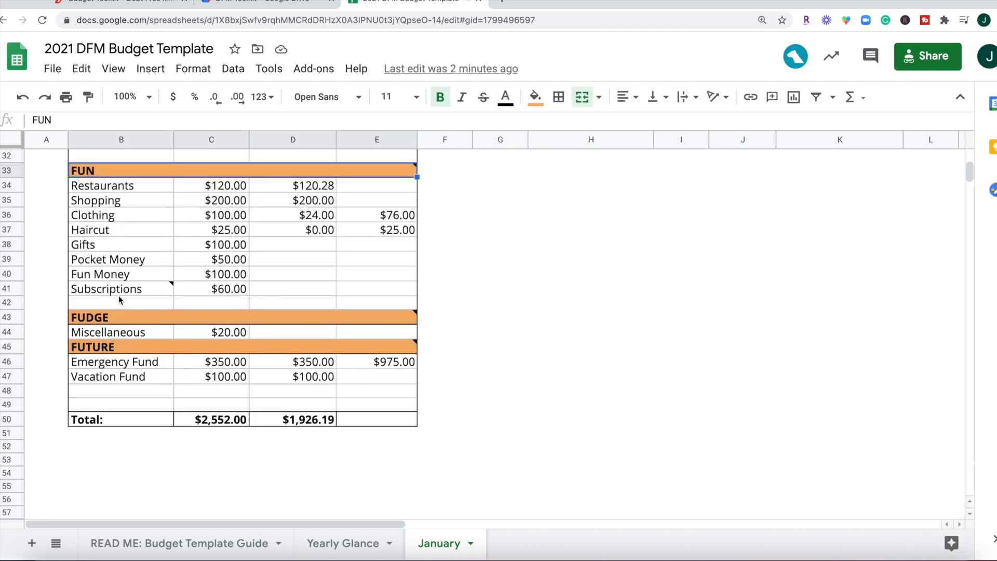
- Review the FUDGE, FUTURE, FIXED and FUN categories and their budget items on the January sheet
{"action": "left_click", "coordinate": [122, 317]}
{"action": "left_click", "coordinate": [123, 348]}
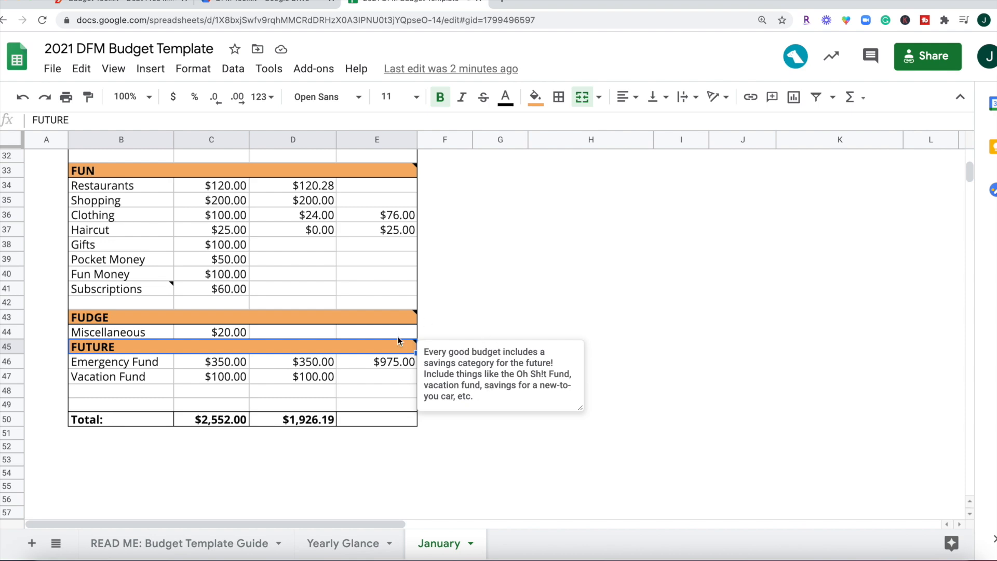
{"action": "scroll", "coordinate": [469, 314], "scroll_direction": "up", "scroll_amount": 7}
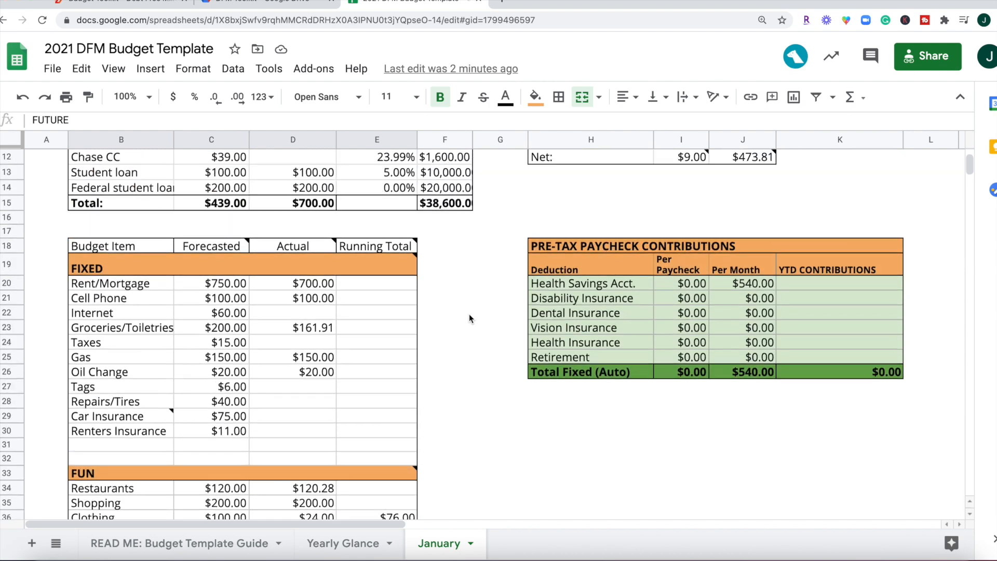
{"action": "left_click", "coordinate": [238, 260]}
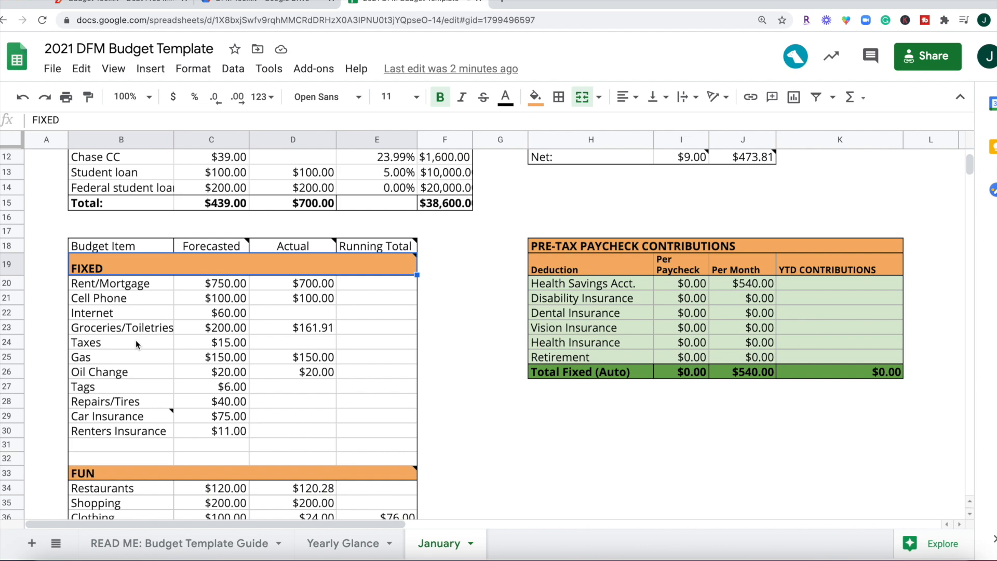
{"action": "scroll", "coordinate": [136, 339], "scroll_direction": "down", "scroll_amount": 4}
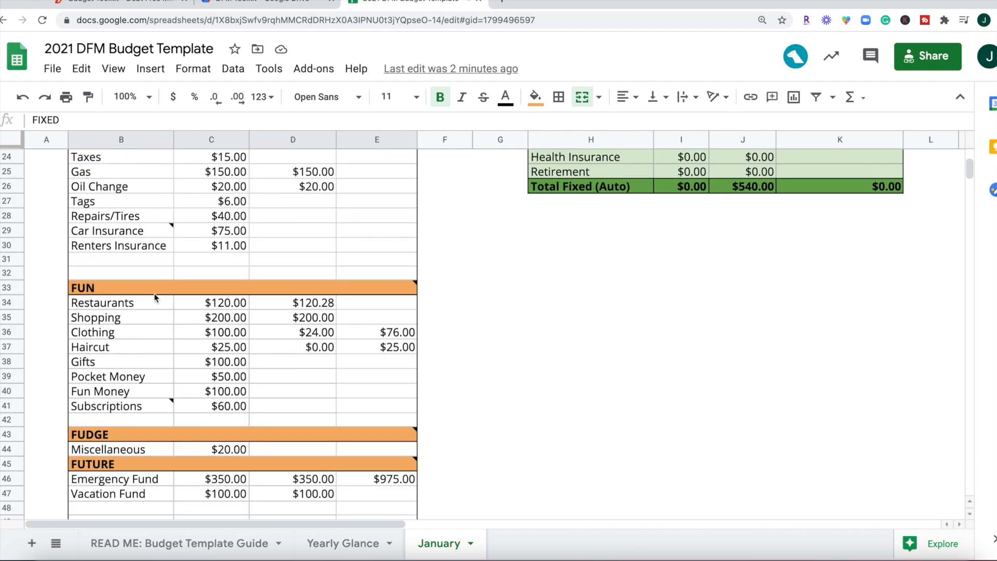
{"action": "left_click", "coordinate": [164, 286]}
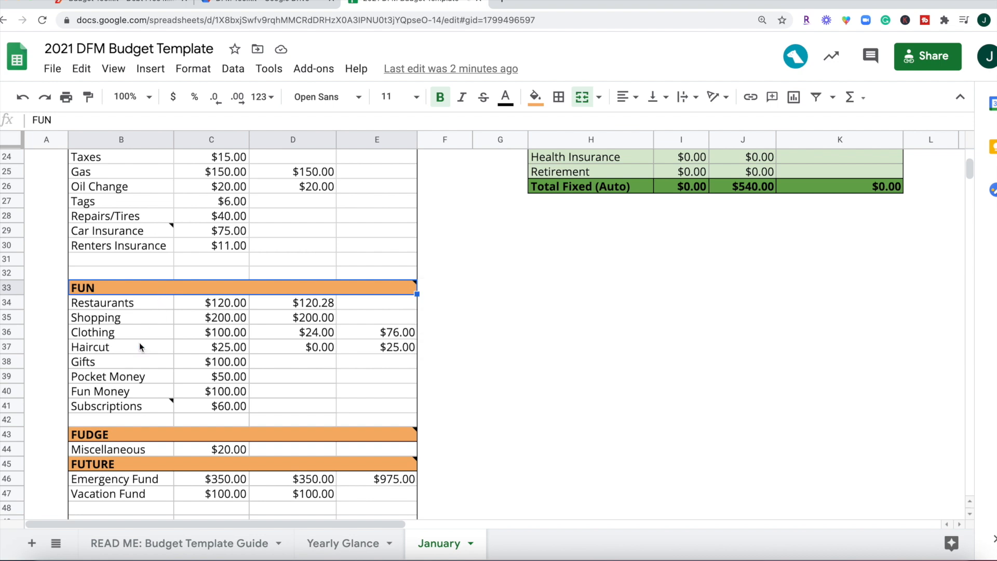
- Delete the Pocket Money row from the FUN category
{"action": "left_click", "coordinate": [146, 378]}
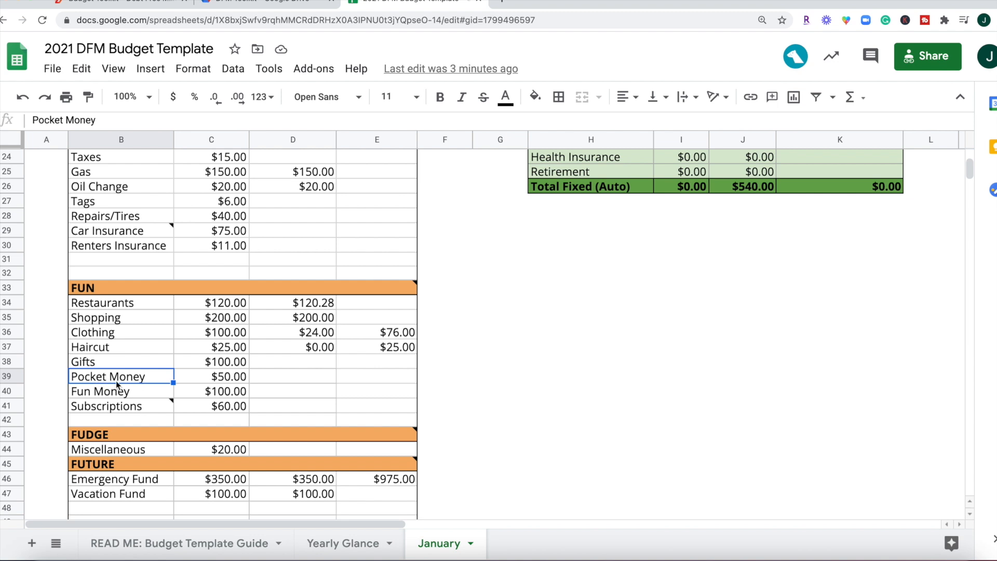
{"action": "left_click", "coordinate": [2, 382]}
{"action": "right_click", "coordinate": [2, 382]}
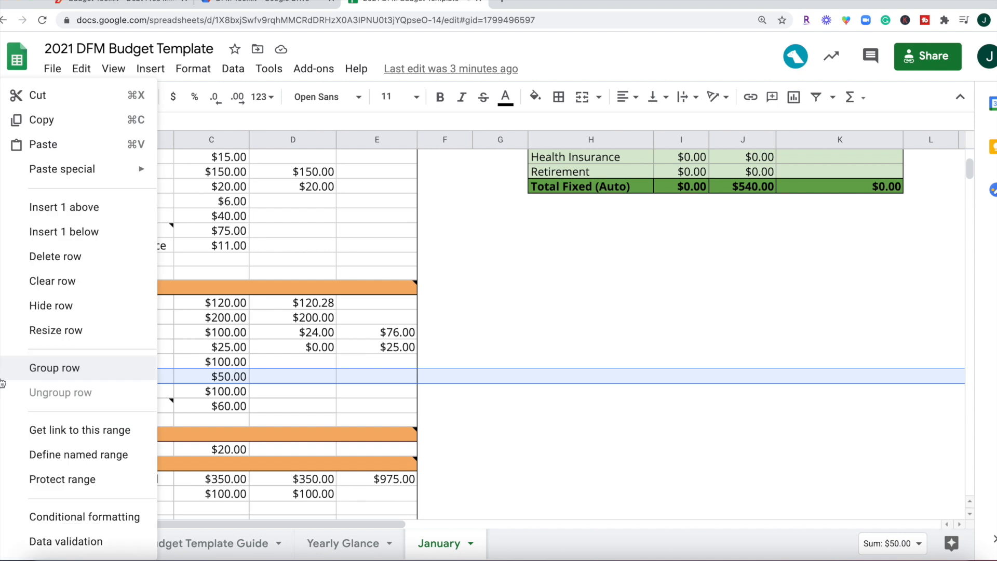
{"action": "left_click", "coordinate": [78, 256]}
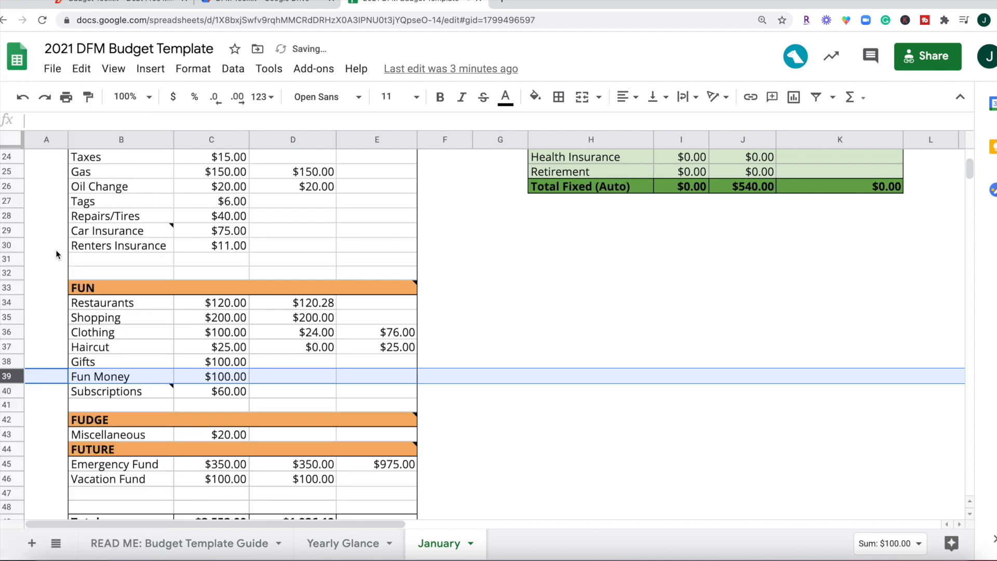
{"action": "left_click", "coordinate": [312, 378]}
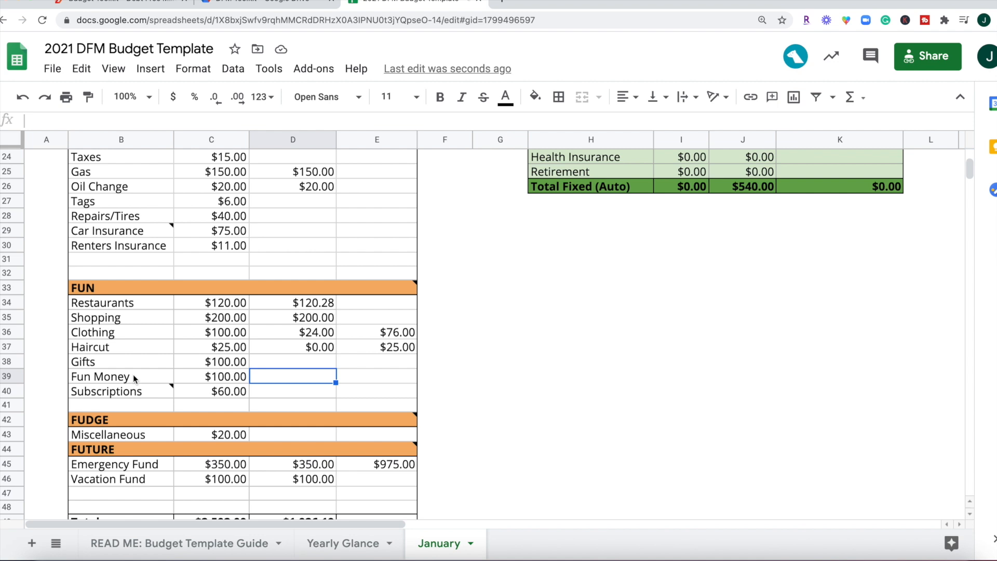
- Examine the Fun Money item and read the Subscriptions and FUTURE notes, including the FUDGE category in the review
{"action": "left_click", "coordinate": [153, 374]}
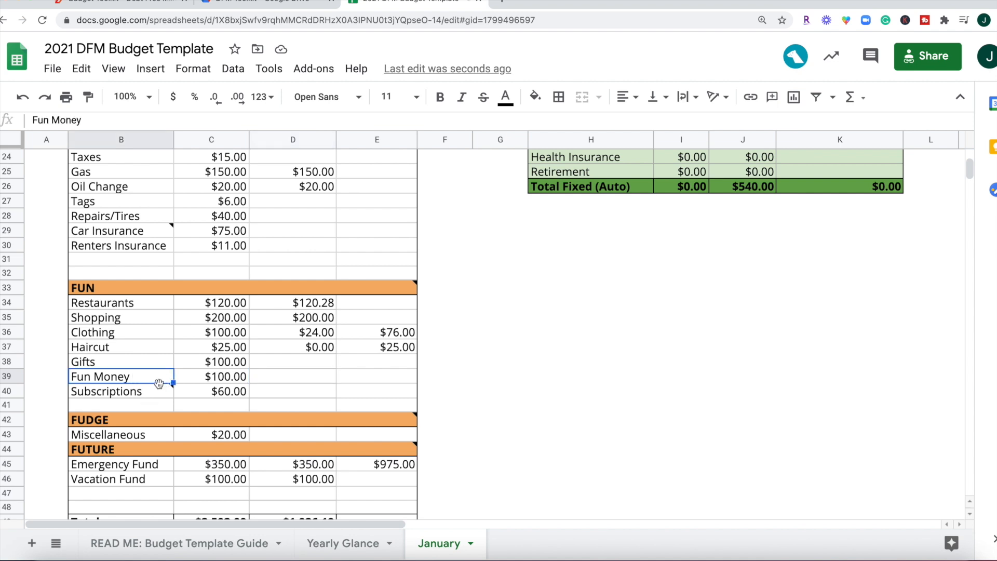
{"action": "left_click", "coordinate": [153, 393]}
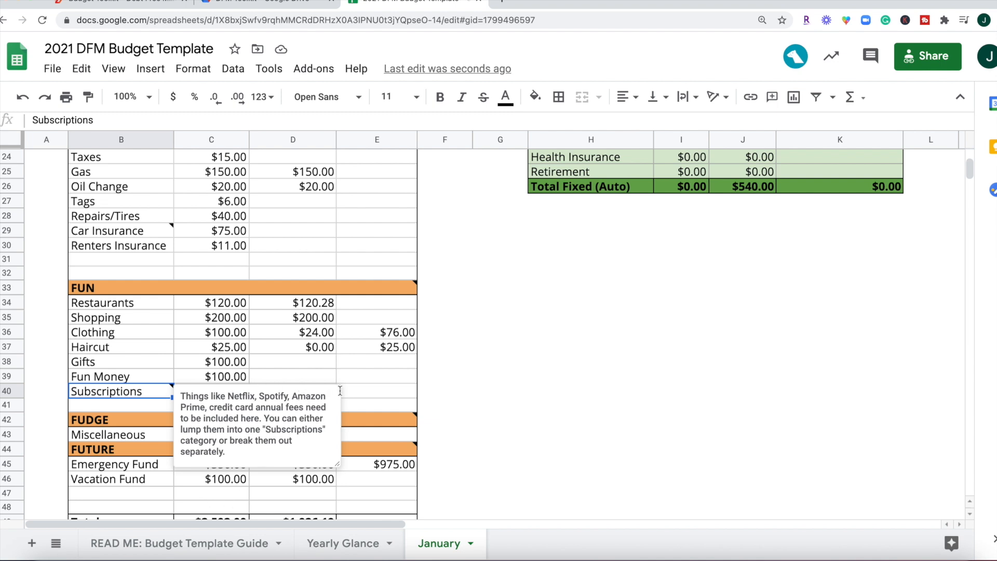
{"action": "left_click", "coordinate": [172, 416]}
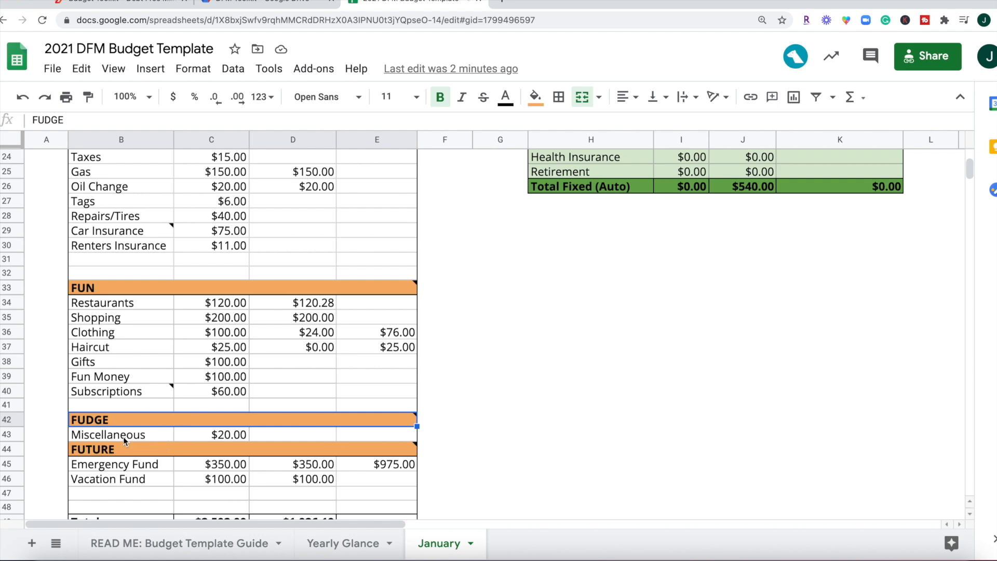
{"action": "mouse_move", "coordinate": [145, 445]}
{"action": "scroll", "coordinate": [341, 321], "scroll_direction": "down", "scroll_amount": 1}
{"action": "mouse_move", "coordinate": [146, 420]}
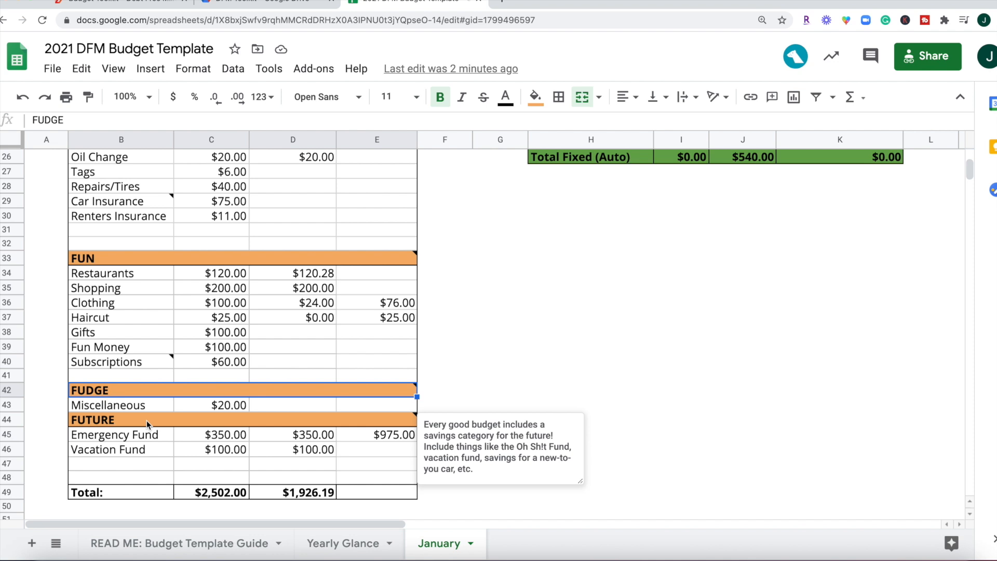
- Add an Investing item below Vacation Fund in the FUTURE category and remove the bold formatting from its name
{"action": "left_click", "coordinate": [154, 458]}
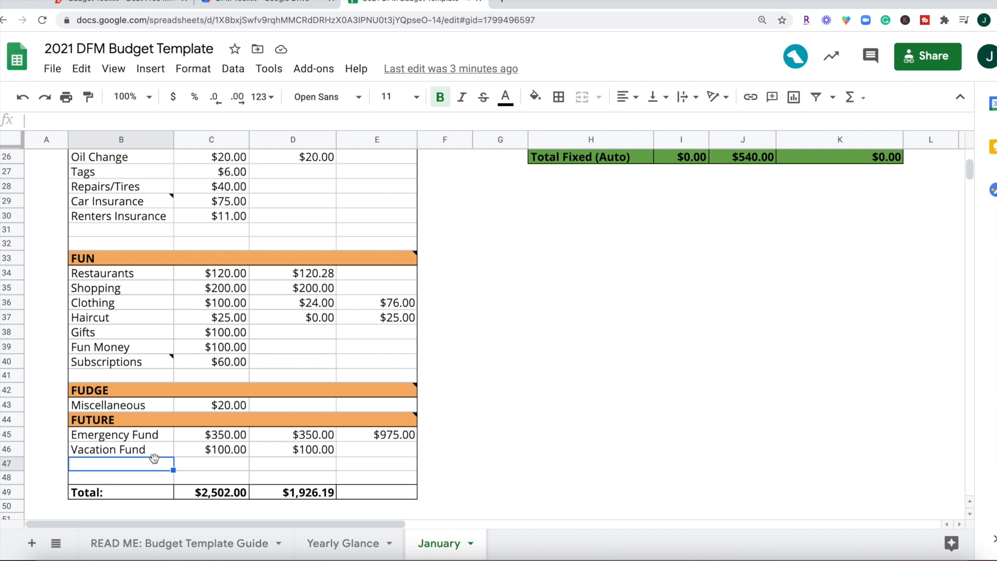
{"action": "type", "text": "I"}
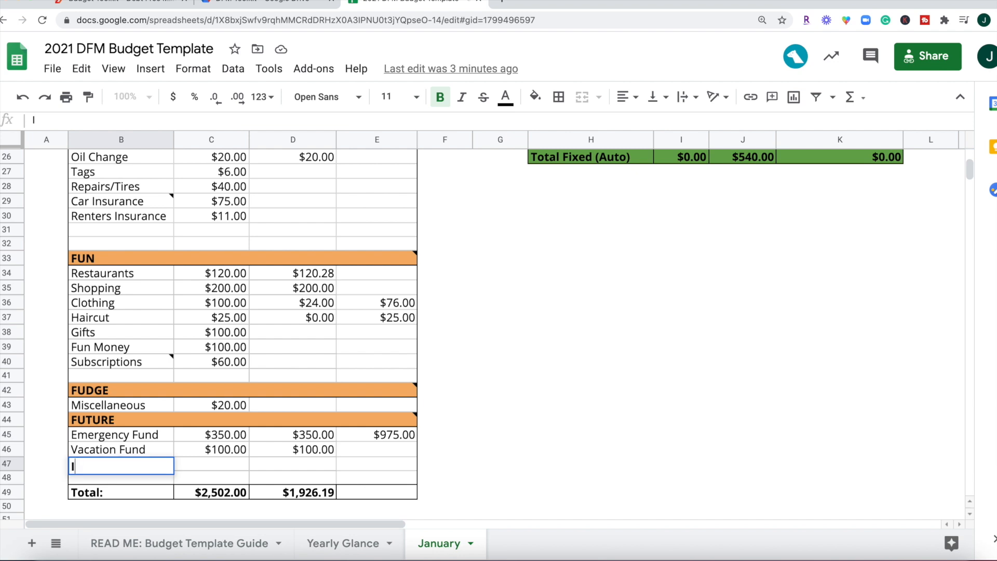
{"action": "type", "text": "nvesting"}
{"action": "key", "text": "Return"}
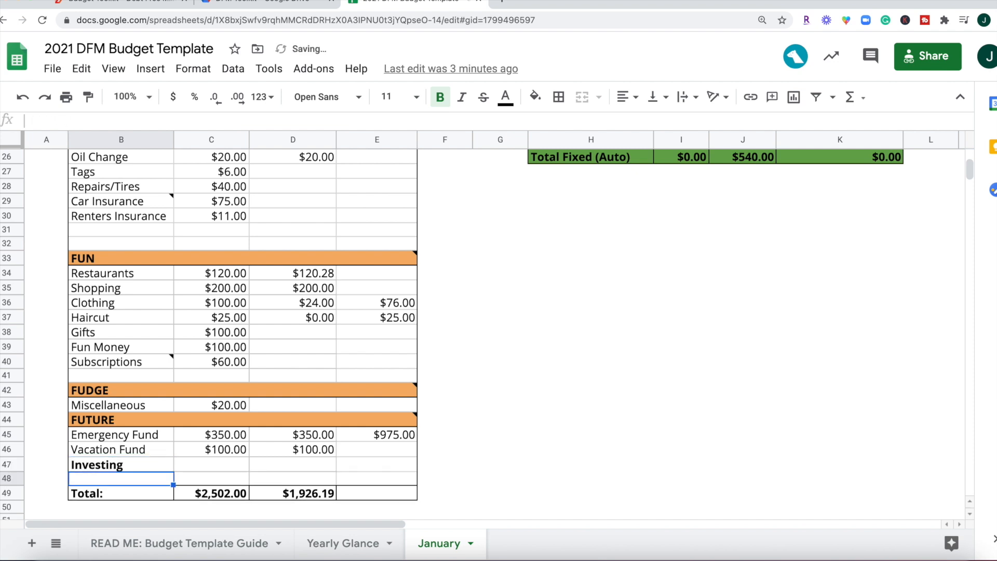
{"action": "left_click", "coordinate": [121, 464]}
{"action": "key", "text": "ctrl+b"}
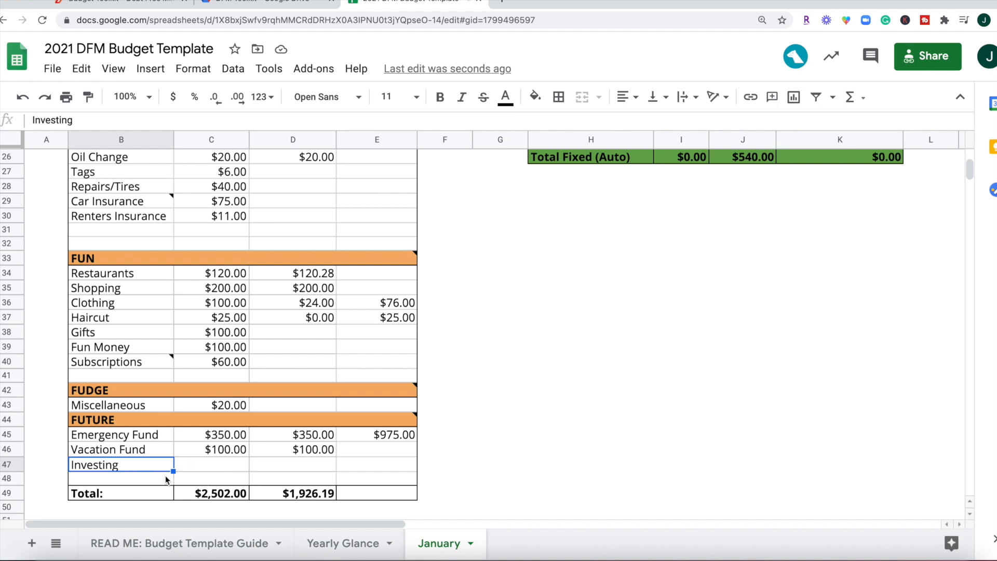
{"action": "left_click", "coordinate": [241, 463]}
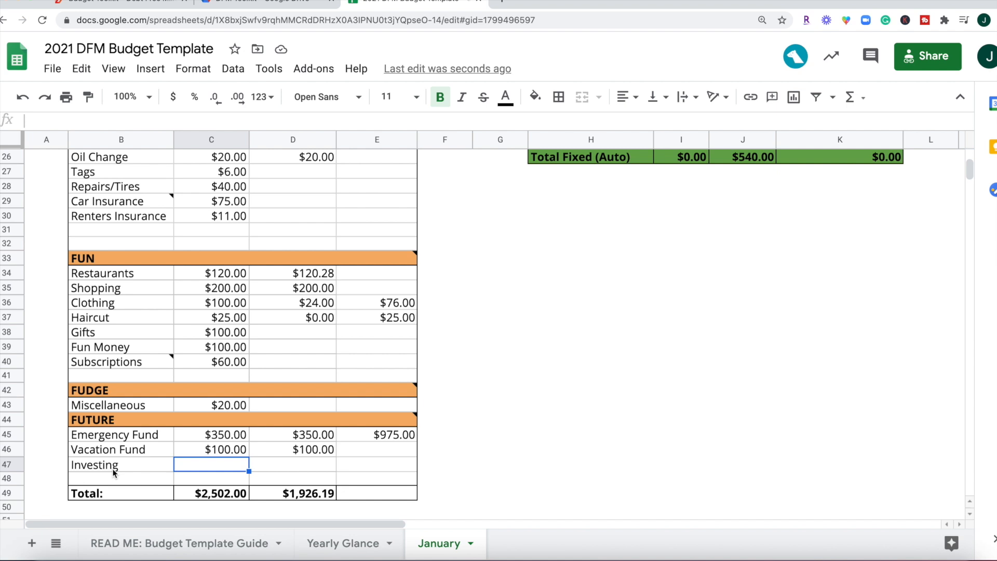
- Examine the pre-tax paycheck contributions table against the fixed budget items and the monthly income and expenses summary
{"action": "scroll", "coordinate": [668, 343], "scroll_direction": "up", "scroll_amount": 5}
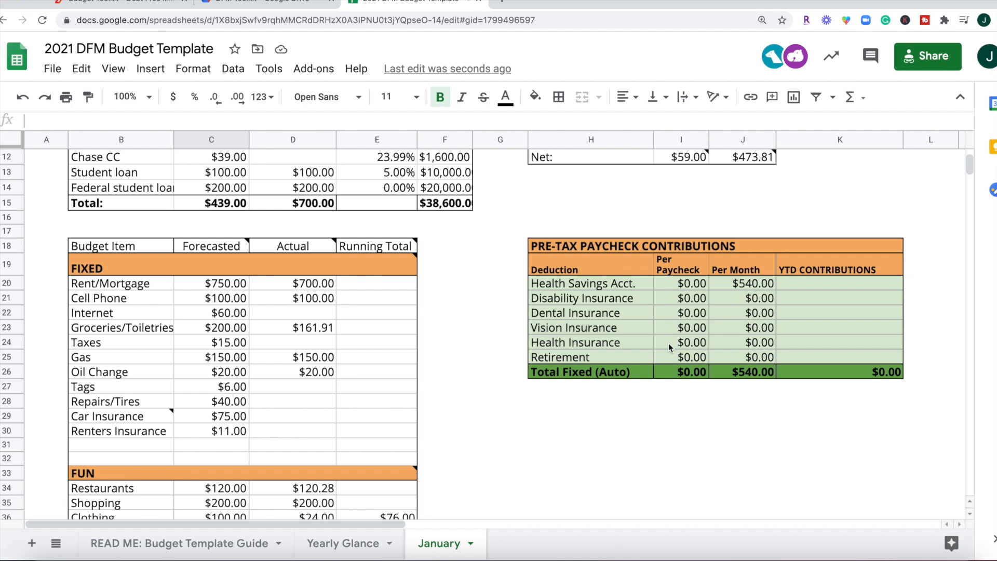
{"action": "left_click", "coordinate": [576, 218]}
{"action": "left_click_drag", "start_coordinate": [559, 245], "coordinate": [856, 405]}
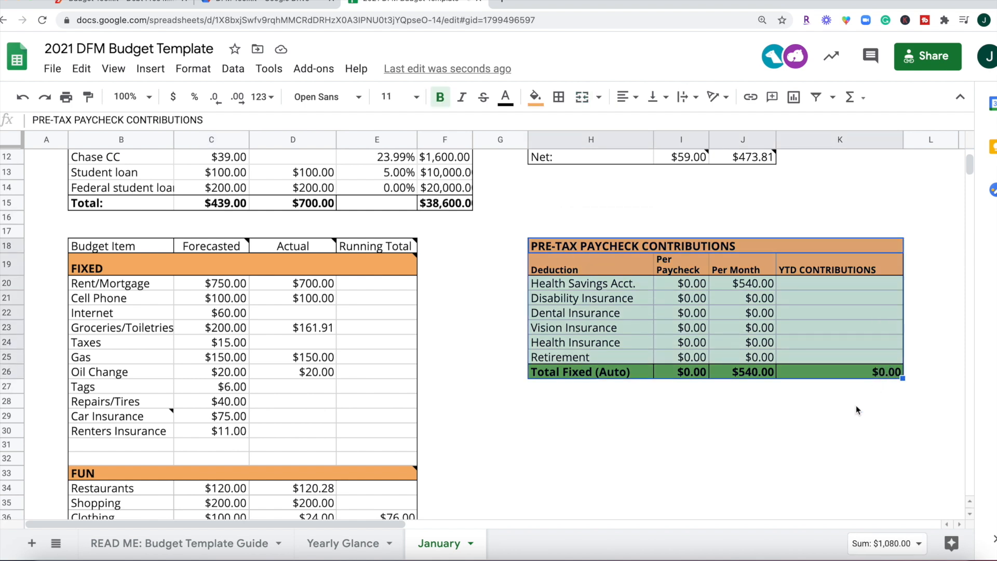
{"action": "left_click", "coordinate": [796, 392]}
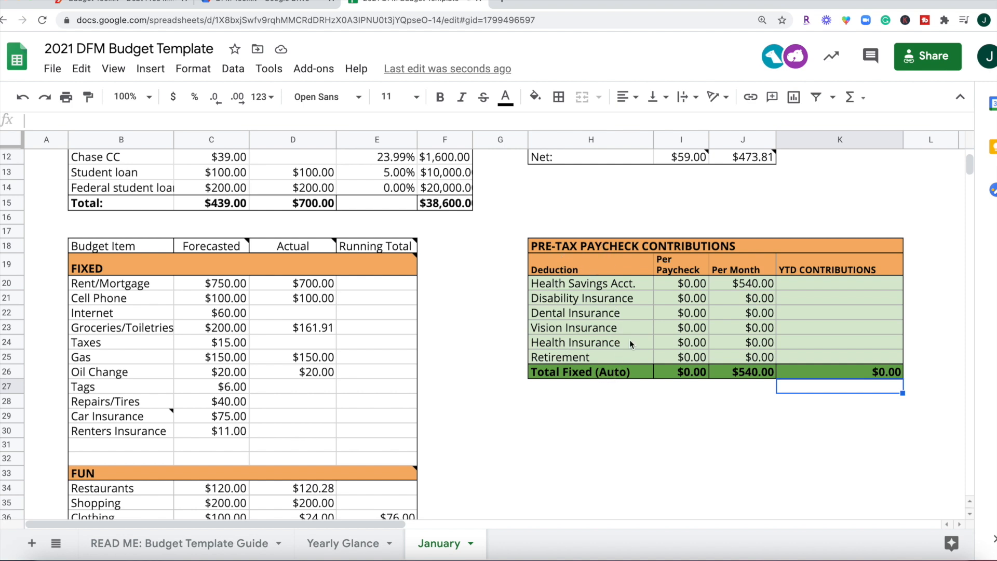
{"action": "left_click_drag", "start_coordinate": [158, 240], "coordinate": [344, 458]}
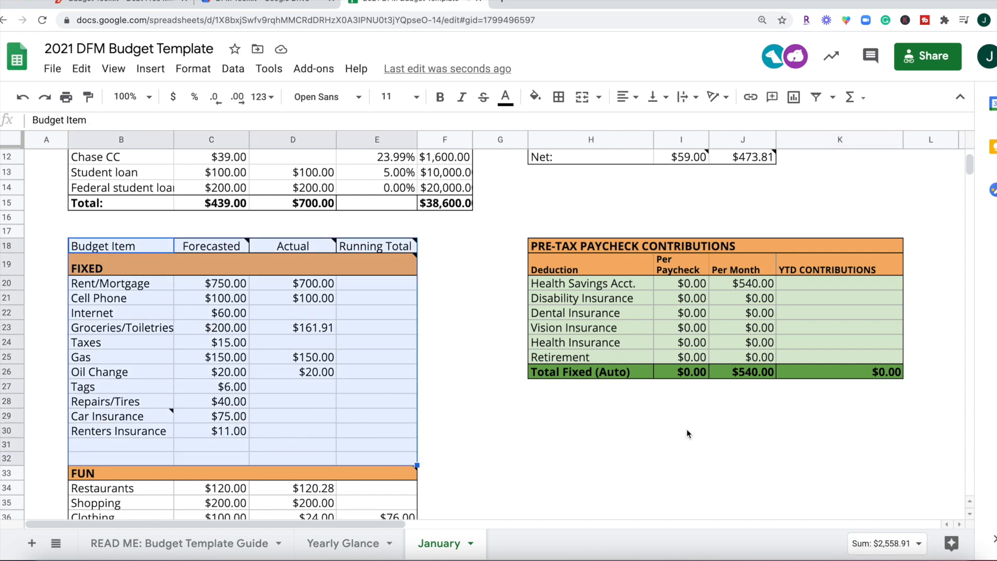
{"action": "left_click", "coordinate": [686, 433]}
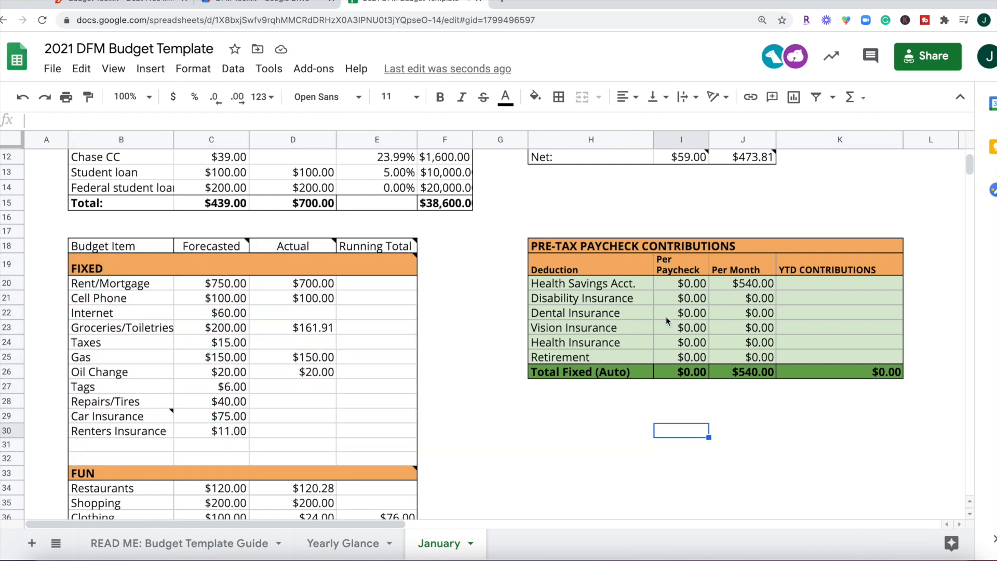
{"action": "left_click", "coordinate": [546, 247]}
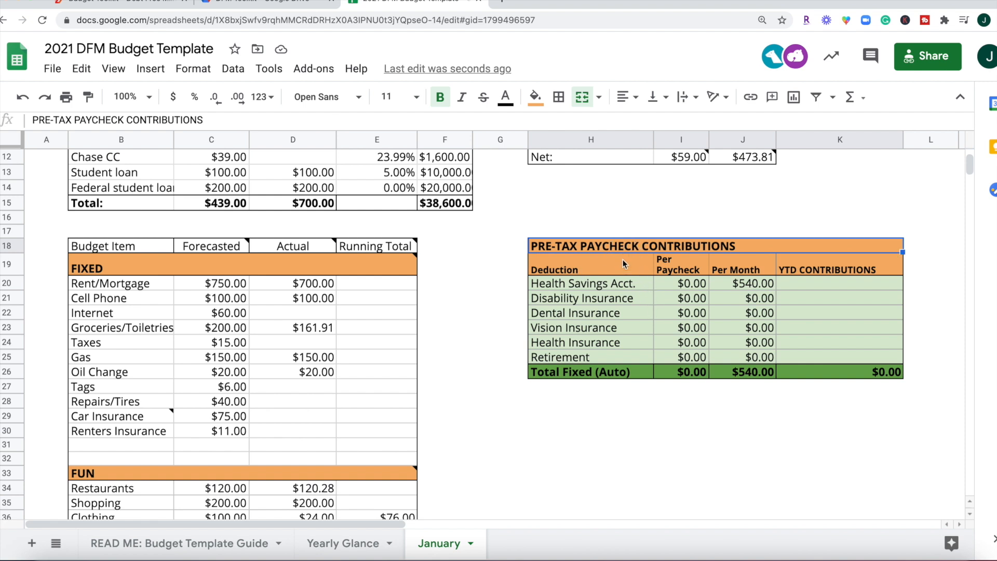
{"action": "scroll", "coordinate": [631, 275], "scroll_direction": "up", "scroll_amount": 1}
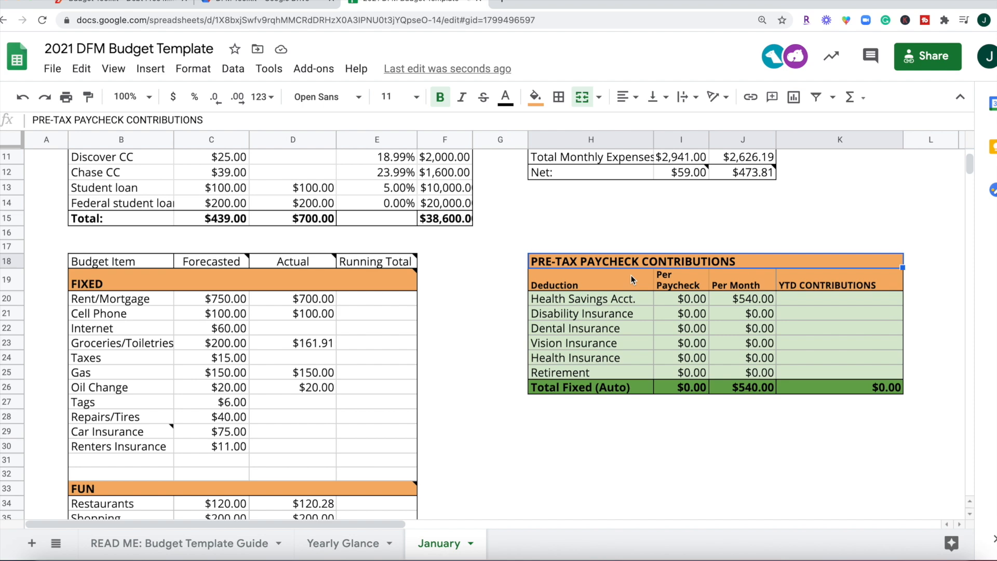
{"action": "scroll", "coordinate": [664, 242], "scroll_direction": "up", "scroll_amount": 3}
{"action": "mouse_move", "coordinate": [668, 232]}
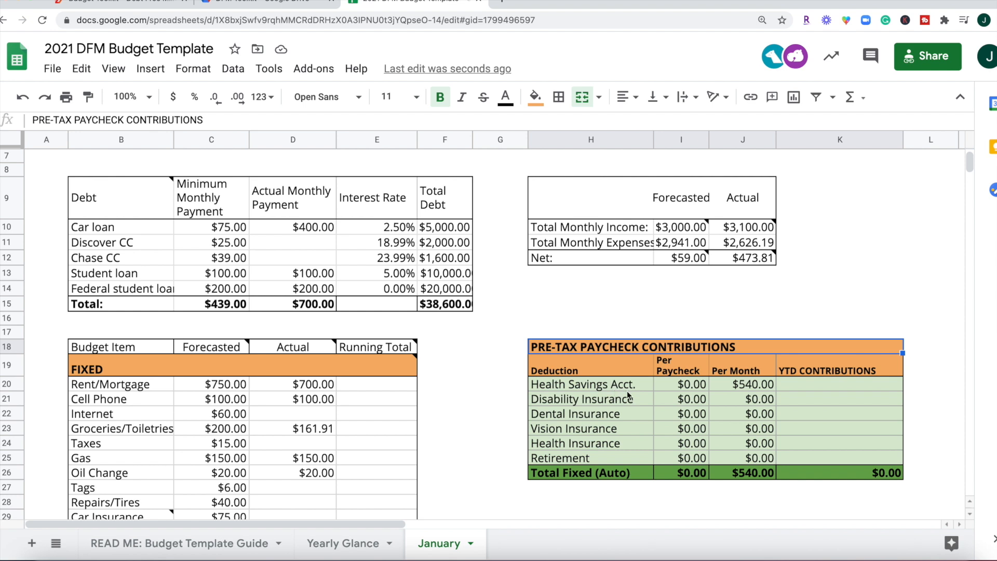
- Set the Dental Insurance per-paycheck deduction to 75 in the pre-tax paycheck contributions table
{"action": "left_click", "coordinate": [667, 390]}
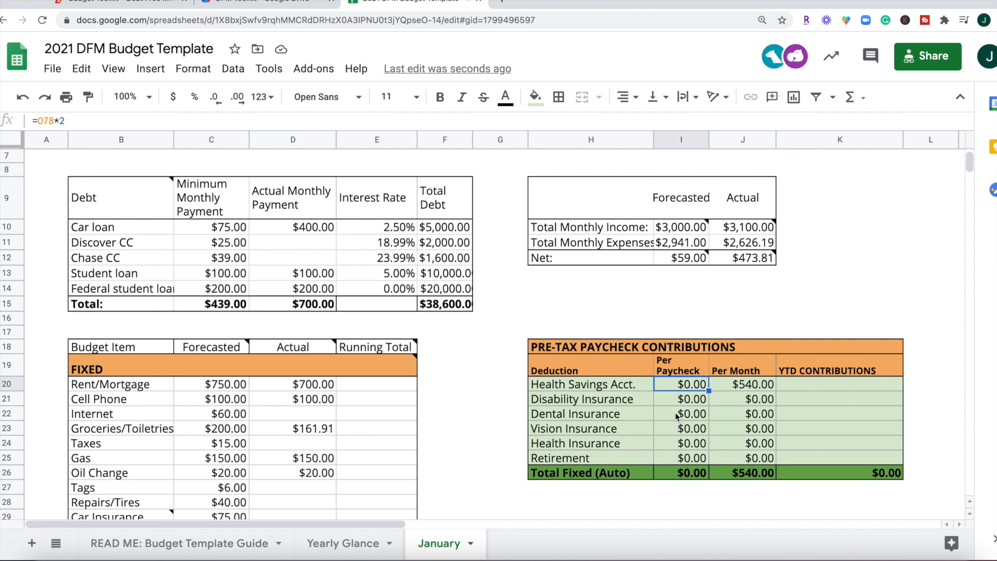
{"action": "left_click", "coordinate": [694, 418]}
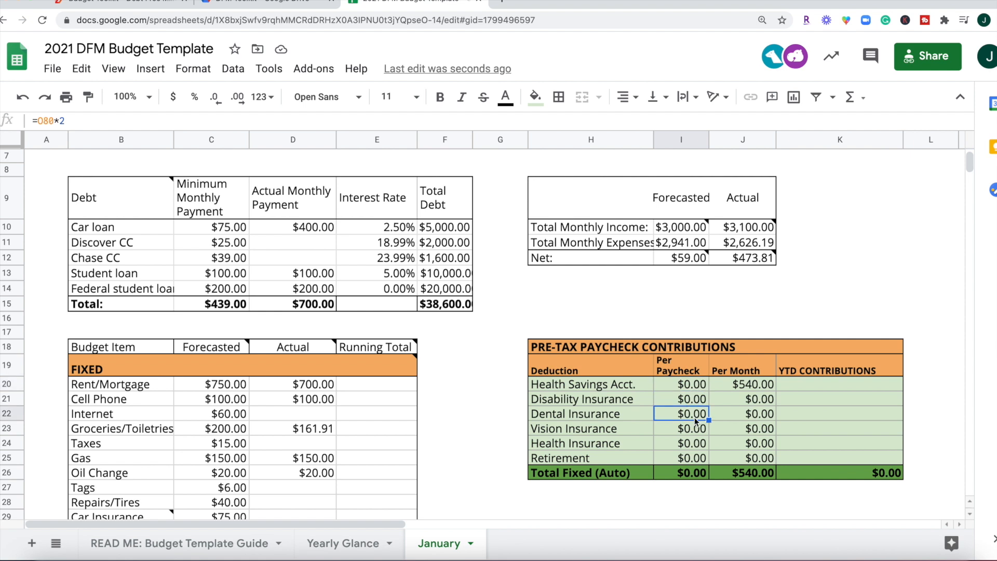
{"action": "type", "text": "75"}
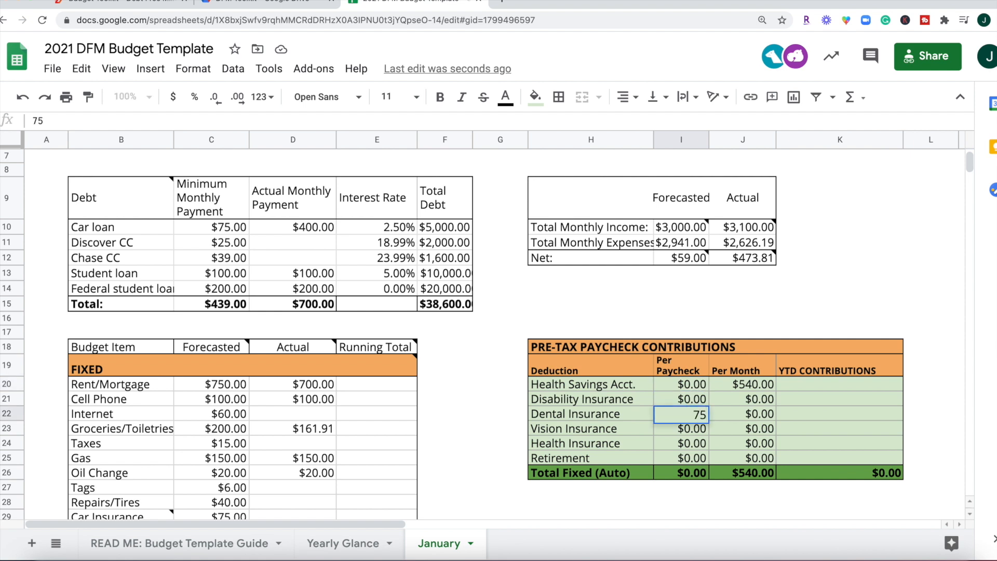
{"action": "key", "text": "Return"}
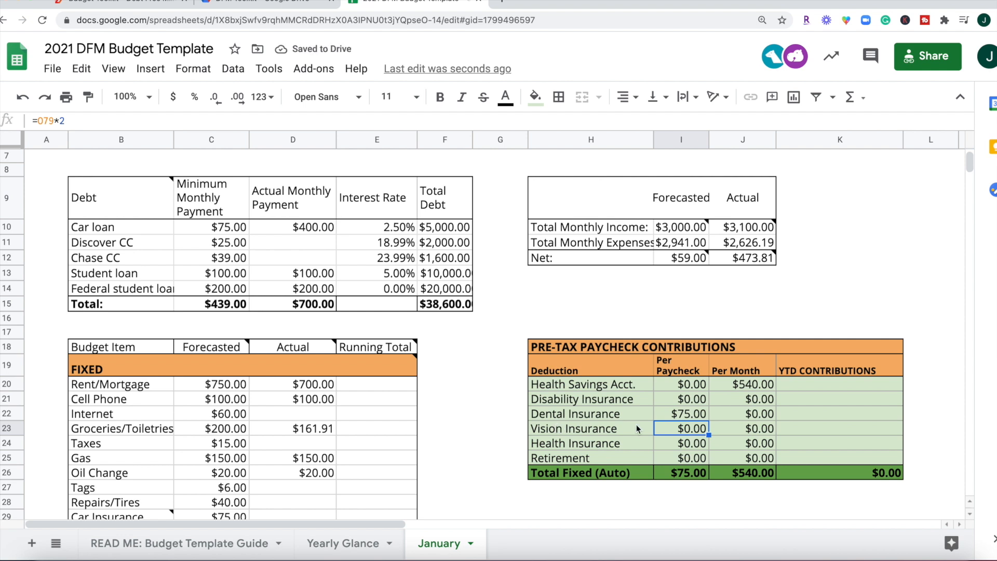
{"action": "left_click", "coordinate": [690, 416]}
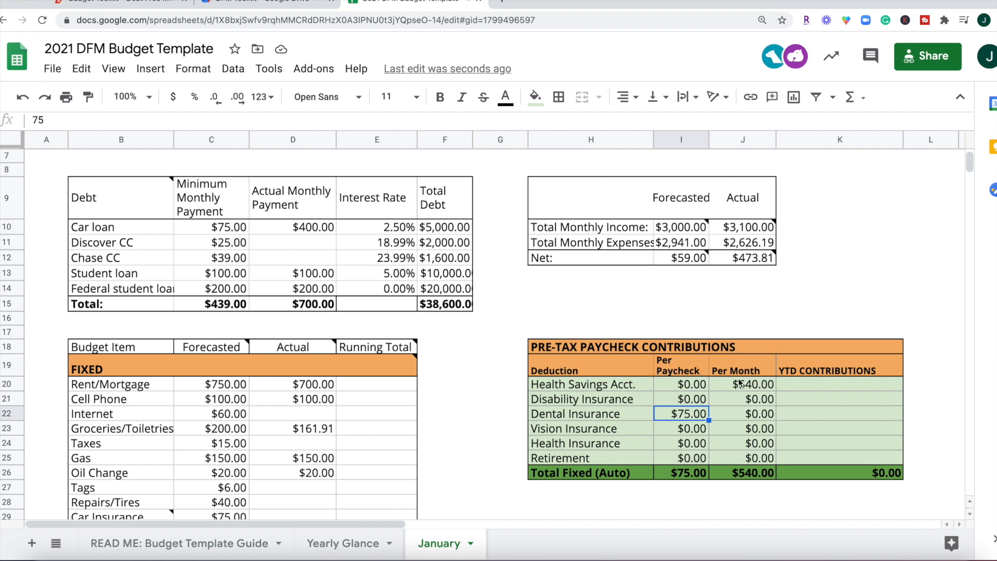
- Review the YTD contributions column and the Retirement, Health Savings Acct. and Disability Insurance deductions
{"action": "left_click_drag", "start_coordinate": [854, 381], "coordinate": [856, 457]}
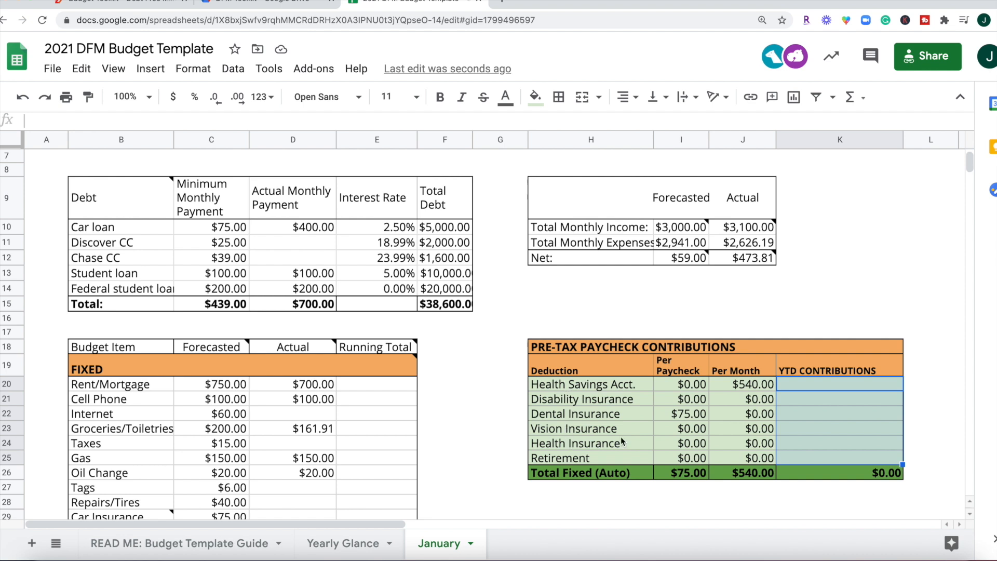
{"action": "left_click", "coordinate": [589, 456]}
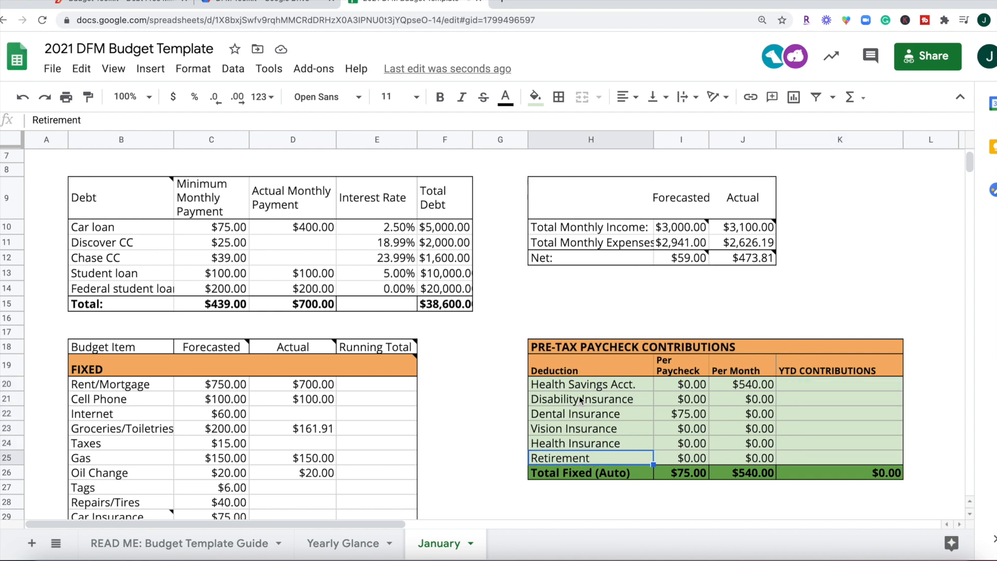
{"action": "left_click", "coordinate": [641, 385]}
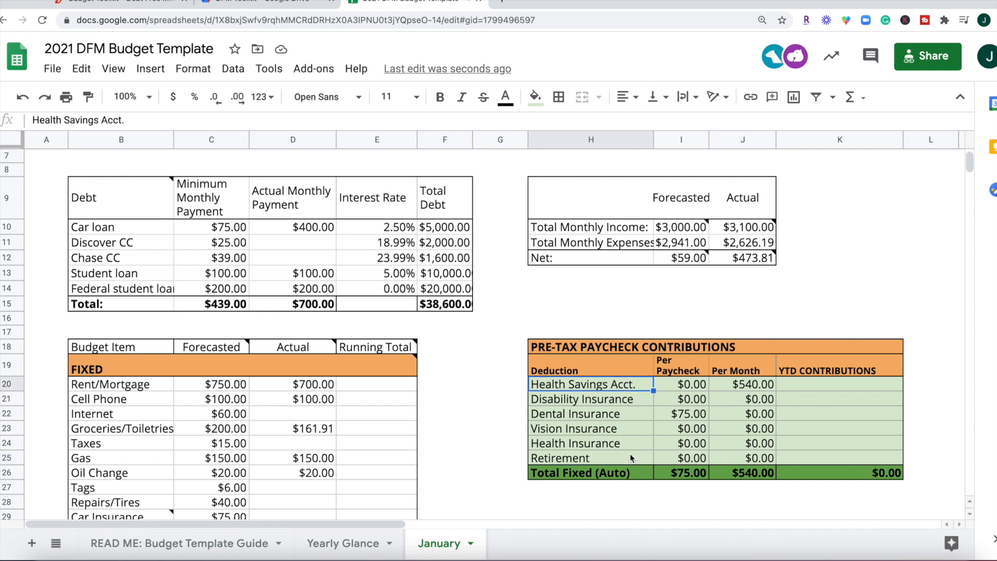
{"action": "left_click", "coordinate": [621, 399]}
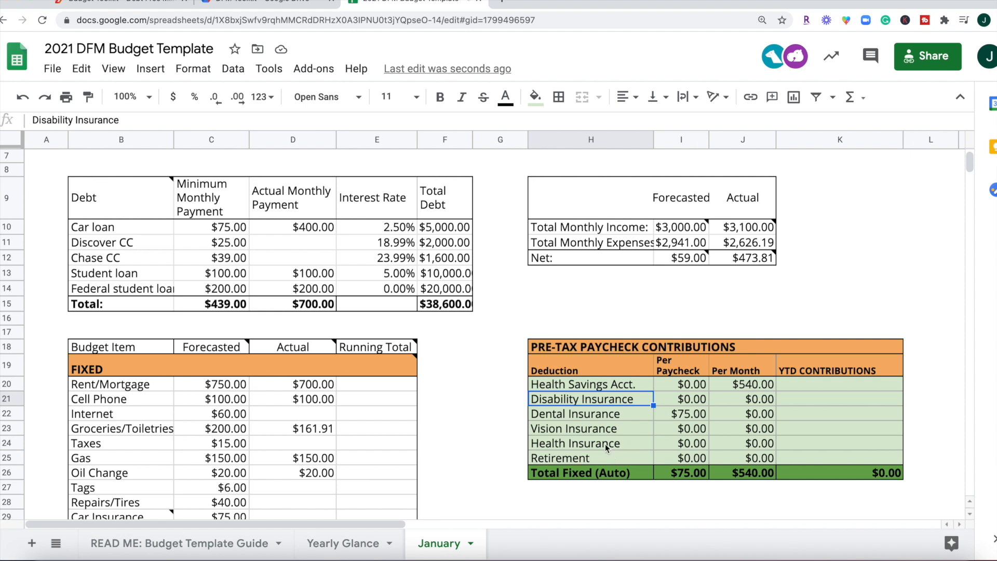
- Review the debt table, including the Debt header note, the car loan's actual monthly payment and the Chase CC interest rate
{"action": "left_click", "coordinate": [581, 442]}
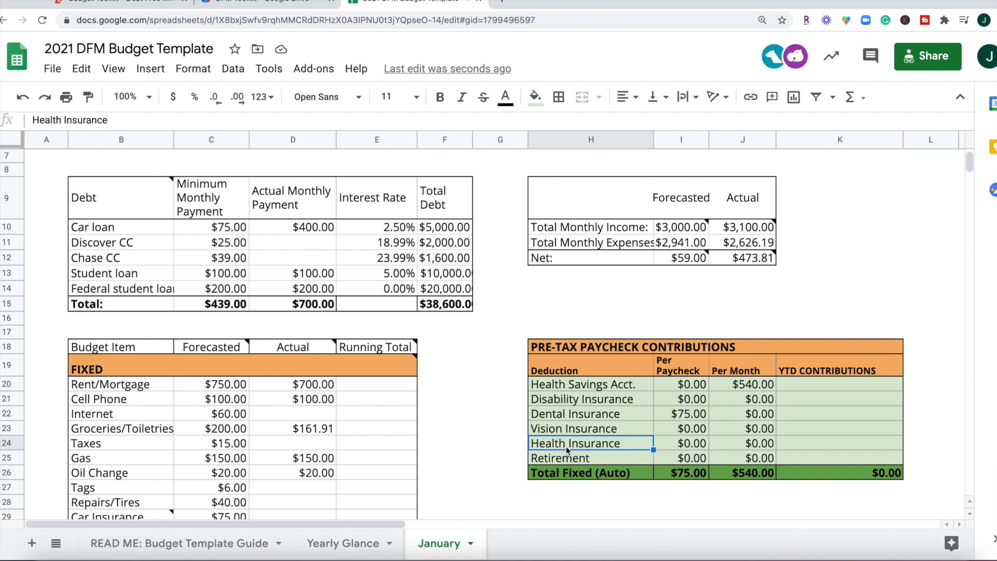
{"action": "left_click", "coordinate": [584, 291]}
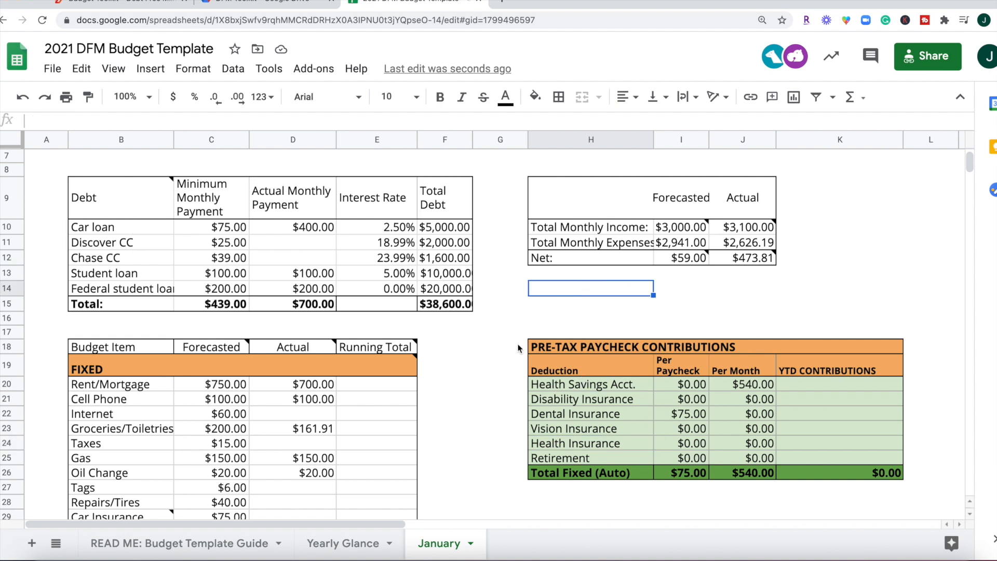
{"action": "scroll", "coordinate": [519, 347], "scroll_direction": "up", "scroll_amount": 2}
{"action": "left_click_drag", "start_coordinate": [123, 275], "coordinate": [436, 387]}
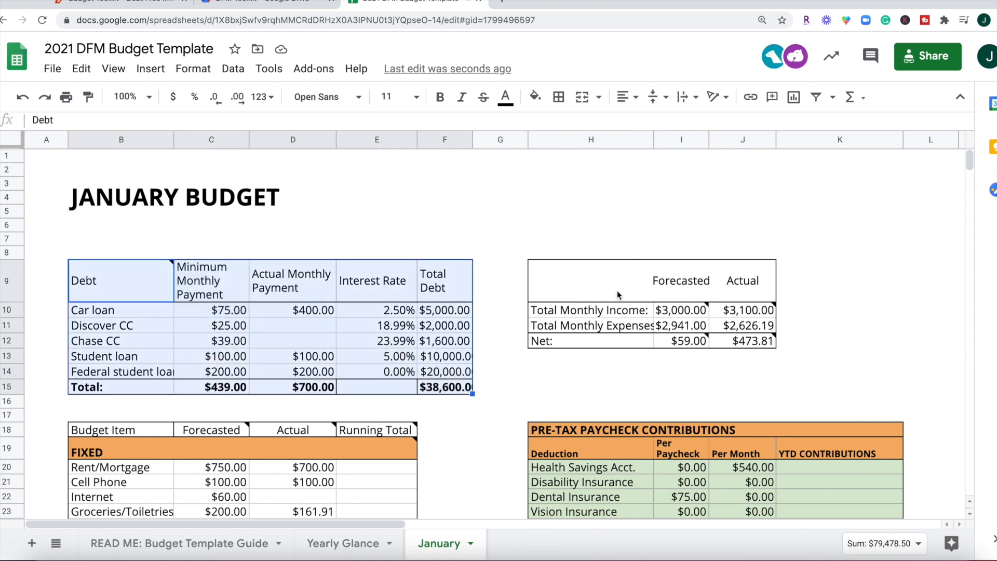
{"action": "left_click", "coordinate": [145, 341]}
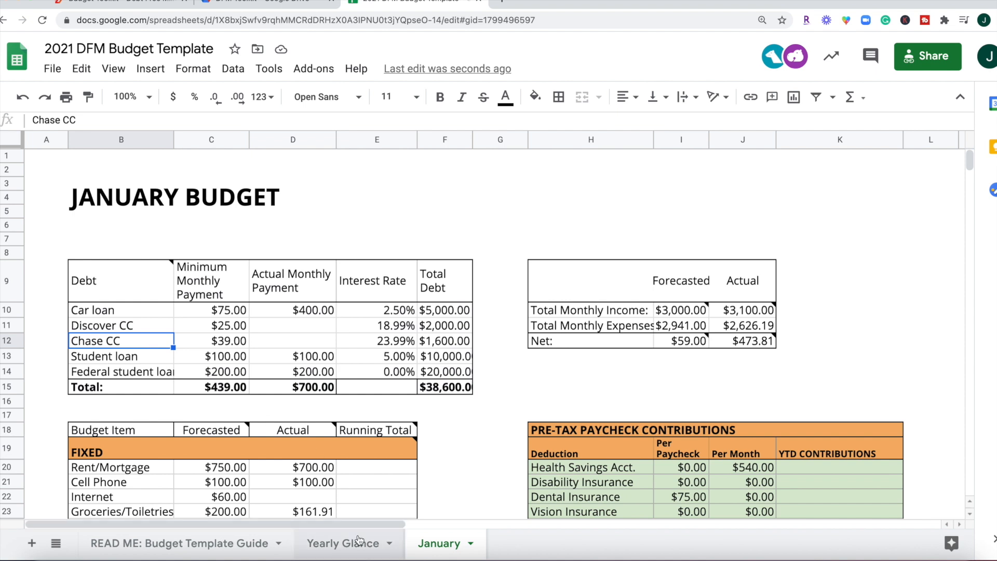
{"action": "mouse_move", "coordinate": [141, 285]}
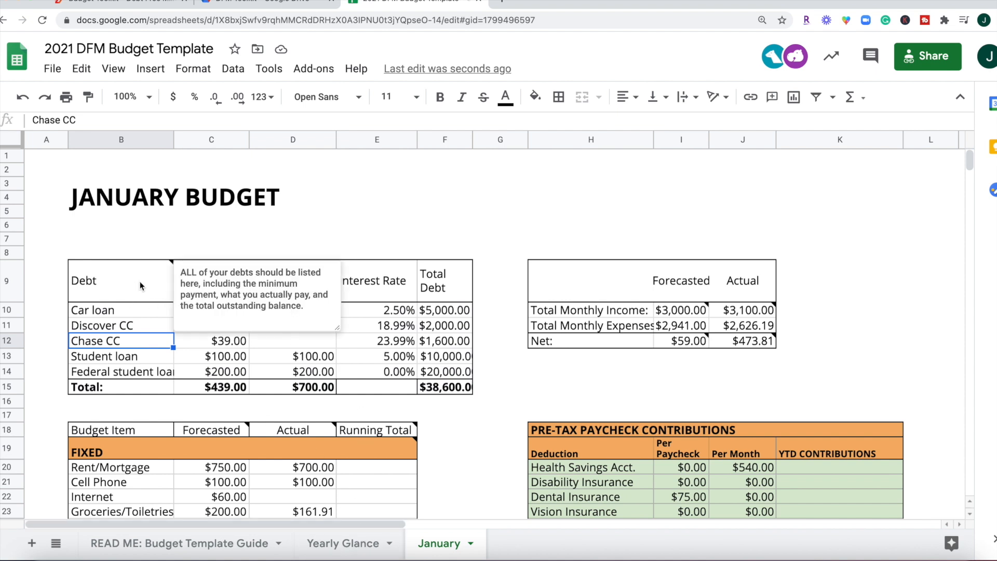
{"action": "left_click", "coordinate": [115, 359]}
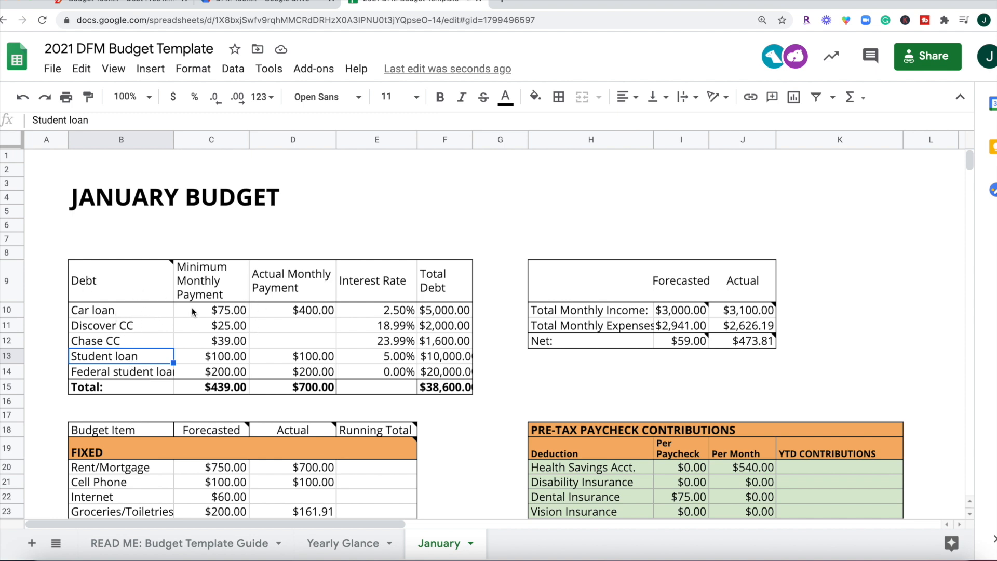
{"action": "left_click", "coordinate": [283, 314]}
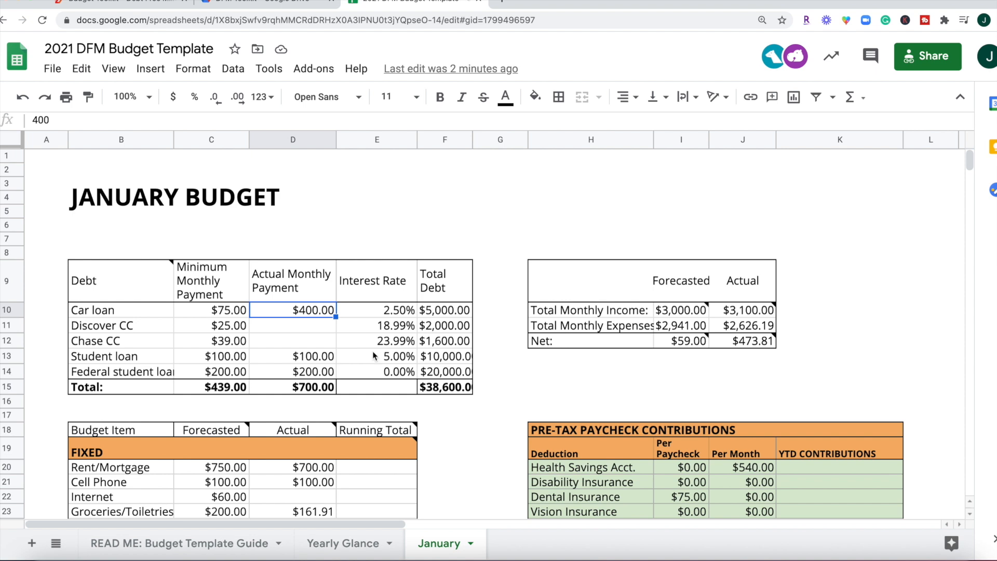
{"action": "left_click", "coordinate": [376, 342]}
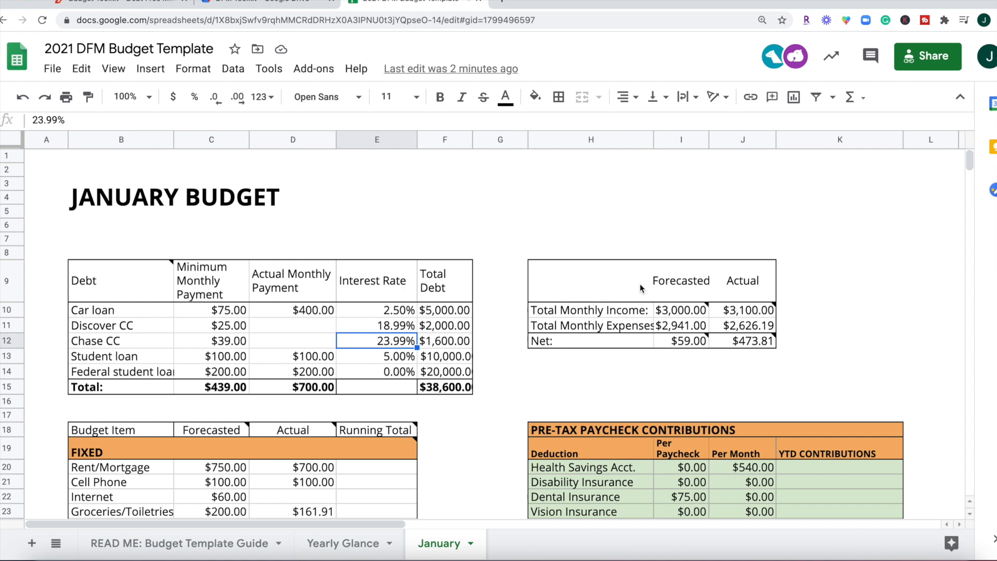
- Examine the monthly income and expenses summary, reading the notes and formulas for actual Total Monthly Income and actual Net
{"action": "left_click_drag", "start_coordinate": [607, 265], "coordinate": [732, 346]}
{"action": "left_click", "coordinate": [626, 318]}
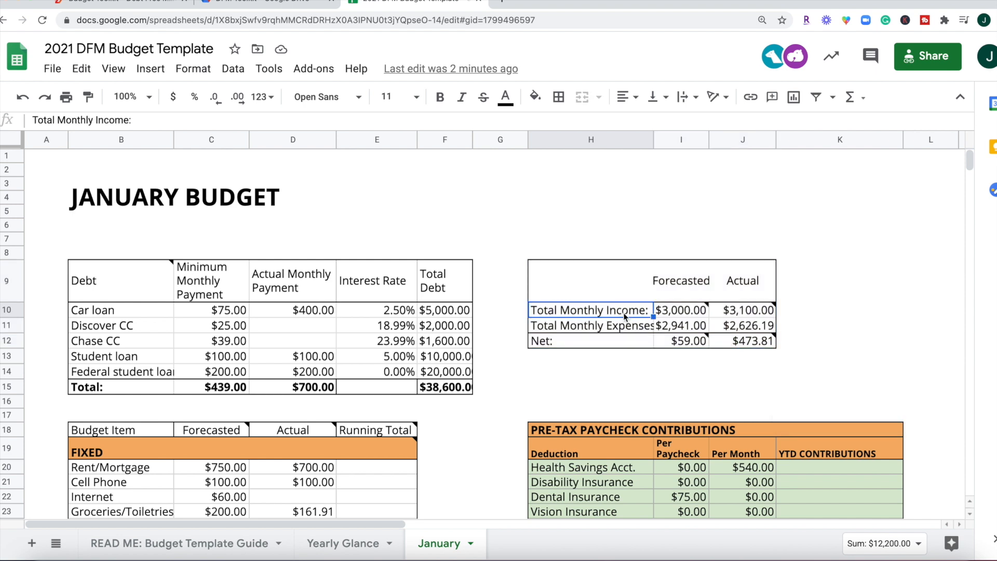
{"action": "left_click", "coordinate": [673, 283]}
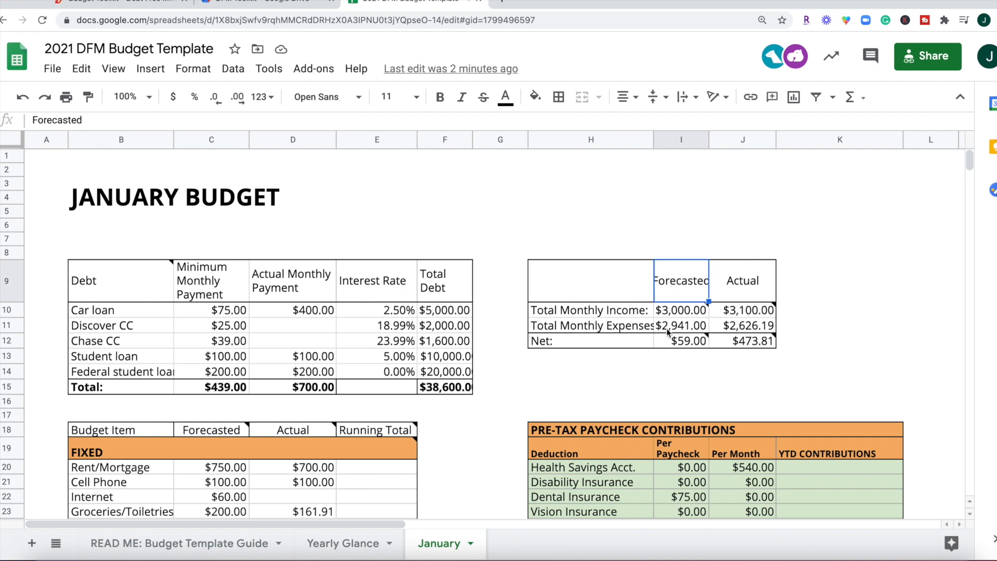
{"action": "left_click", "coordinate": [750, 279]}
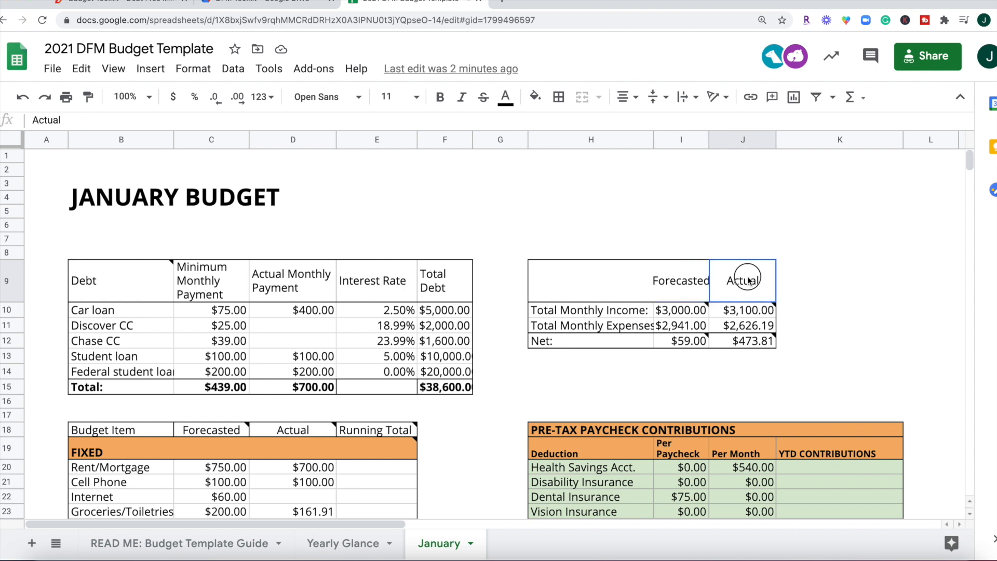
{"action": "mouse_move", "coordinate": [760, 310]}
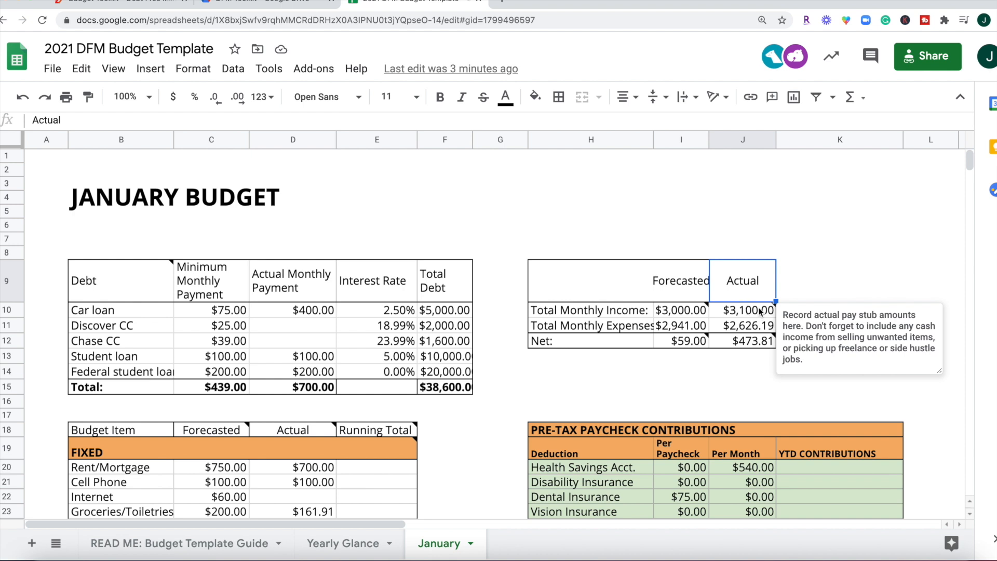
{"action": "left_click", "coordinate": [760, 311]}
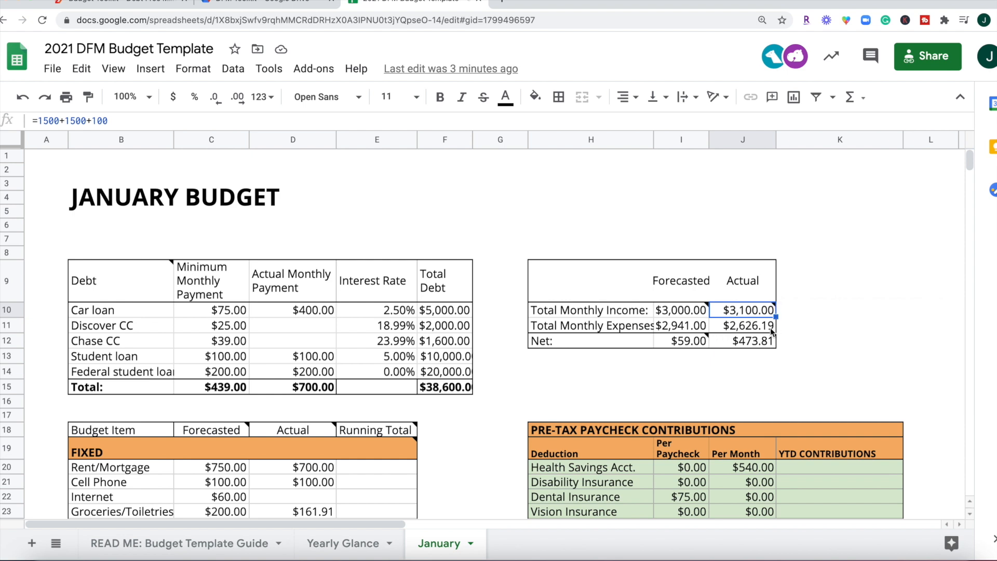
{"action": "mouse_move", "coordinate": [752, 347]}
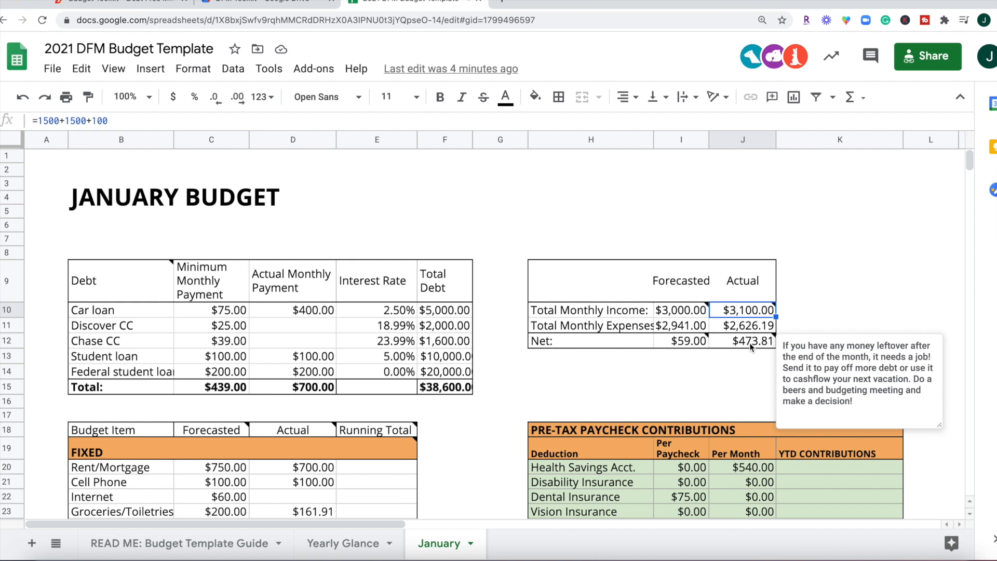
{"action": "left_click", "coordinate": [751, 346]}
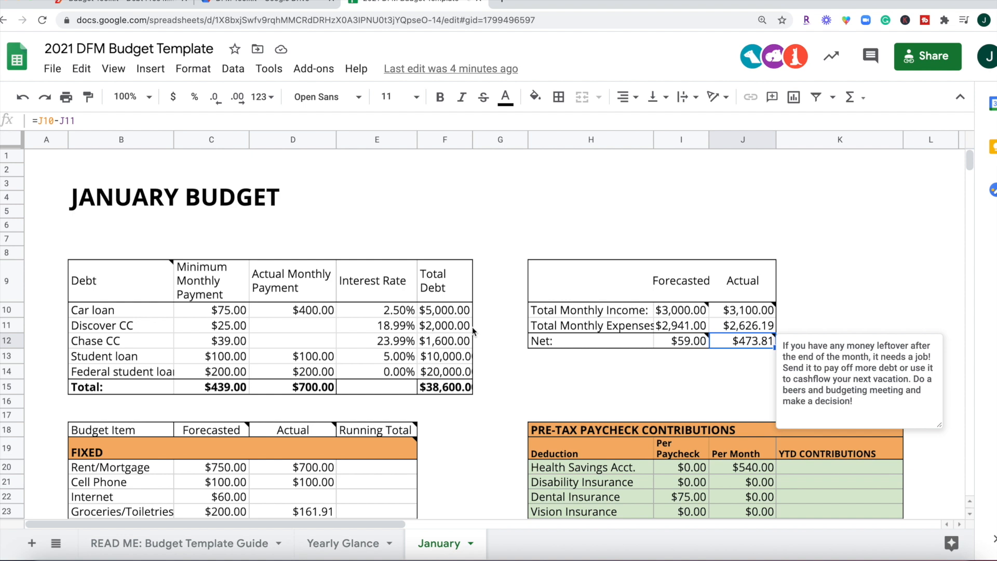
- Compare the Total Debt balances with the forecasted and actual Net amounts in the monthly summary
{"action": "left_click_drag", "start_coordinate": [432, 312], "coordinate": [426, 359]}
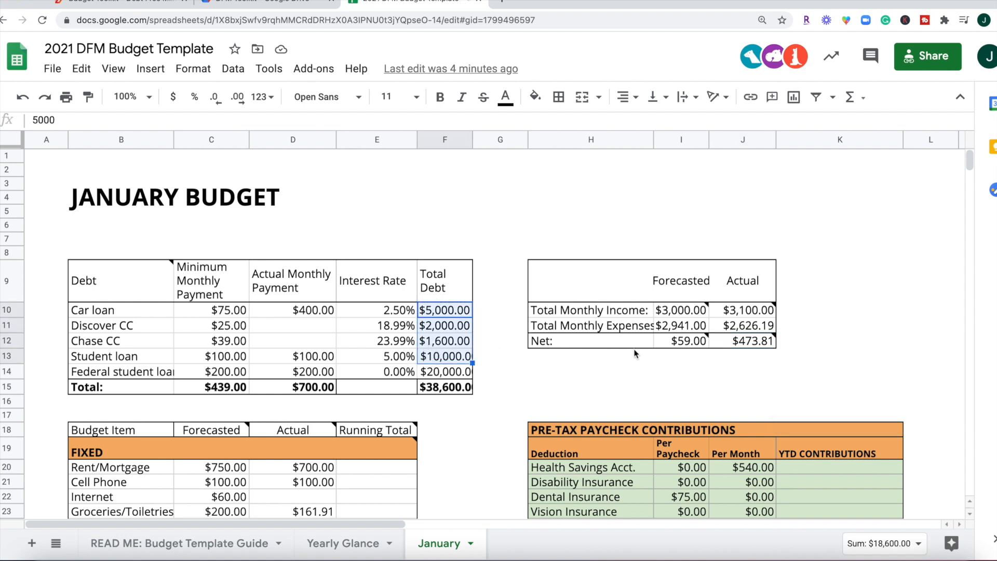
{"action": "left_click", "coordinate": [642, 374]}
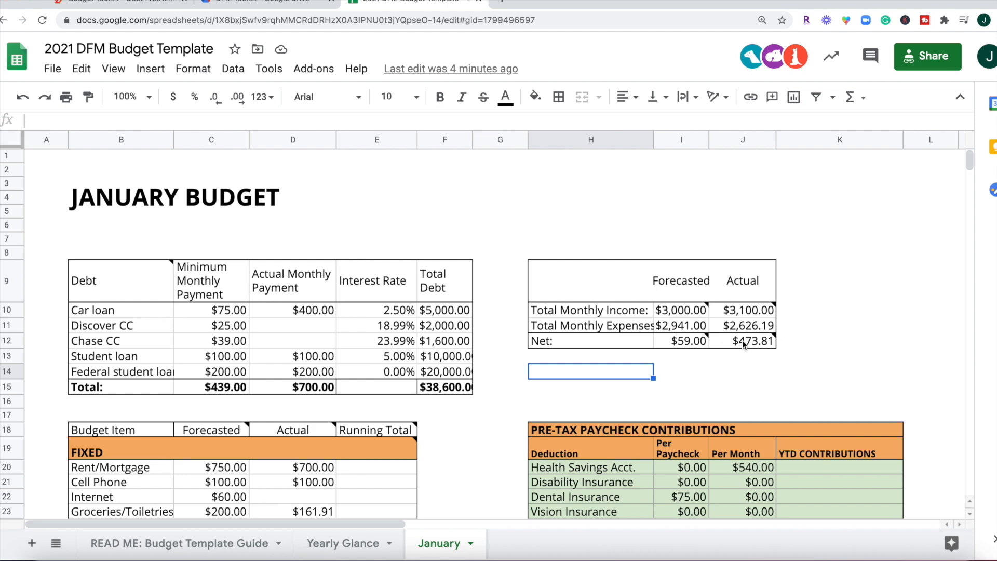
{"action": "scroll", "coordinate": [570, 187], "scroll_direction": "down", "scroll_amount": 2}
{"action": "left_click_drag", "start_coordinate": [569, 187], "coordinate": [743, 257]}
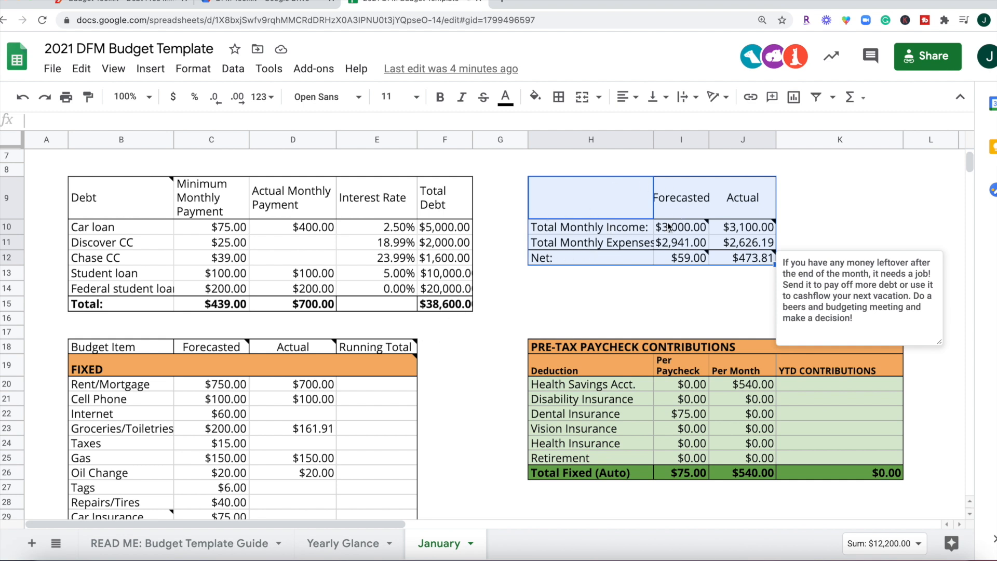
{"action": "left_click", "coordinate": [535, 304]}
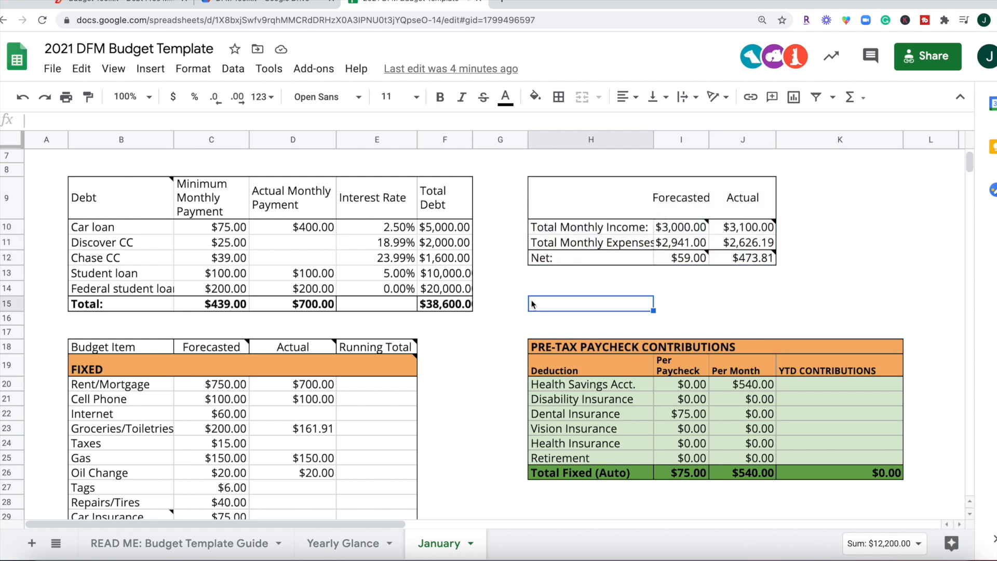
- Review the Forecasted amounts of the FIXED and FUN budget items and read the Forecasted header's note
{"action": "scroll", "coordinate": [515, 368], "scroll_direction": "down", "scroll_amount": 1}
{"action": "scroll", "coordinate": [520, 373], "scroll_direction": "down", "scroll_amount": 1}
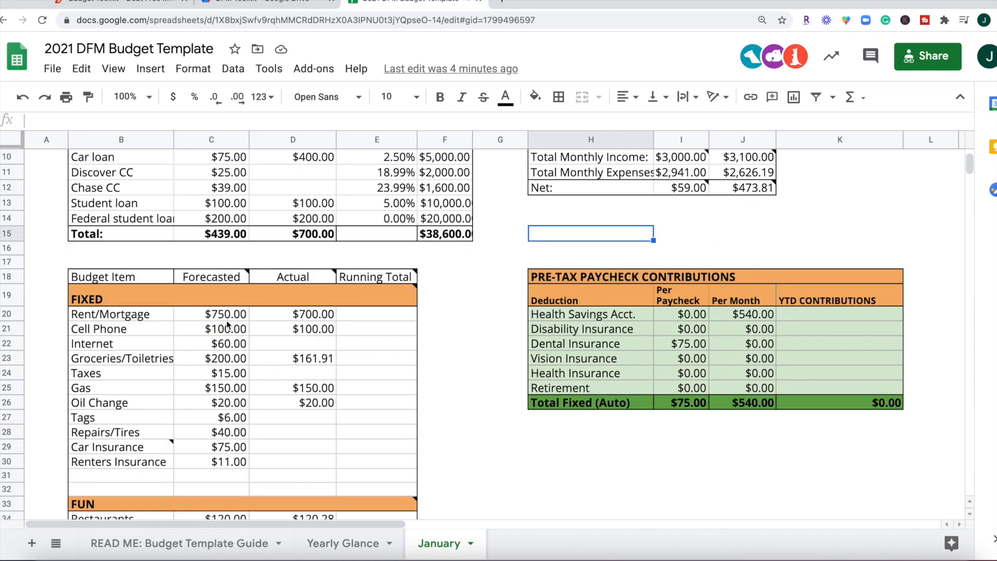
{"action": "mouse_move", "coordinate": [240, 278]}
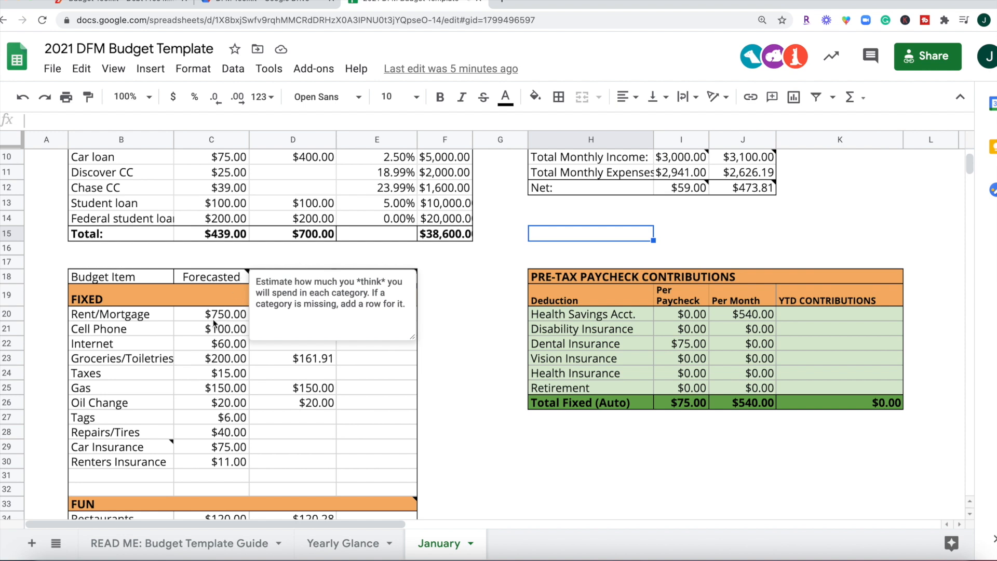
{"action": "left_click_drag", "start_coordinate": [218, 318], "coordinate": [220, 470]}
{"action": "scroll", "coordinate": [227, 425], "scroll_direction": "down", "scroll_amount": 1}
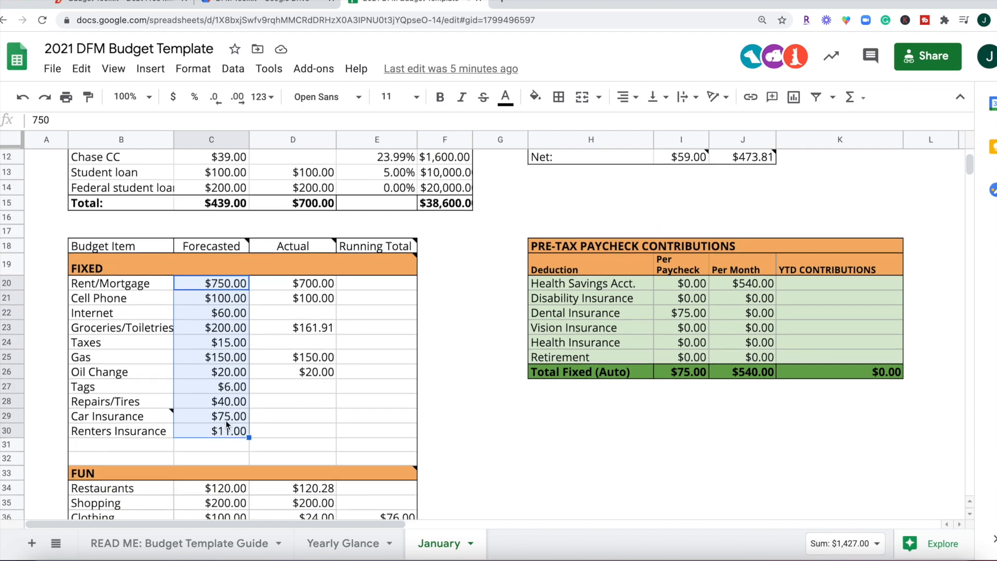
{"action": "left_click", "coordinate": [218, 458]}
{"action": "scroll", "coordinate": [213, 434], "scroll_direction": "down", "scroll_amount": 2}
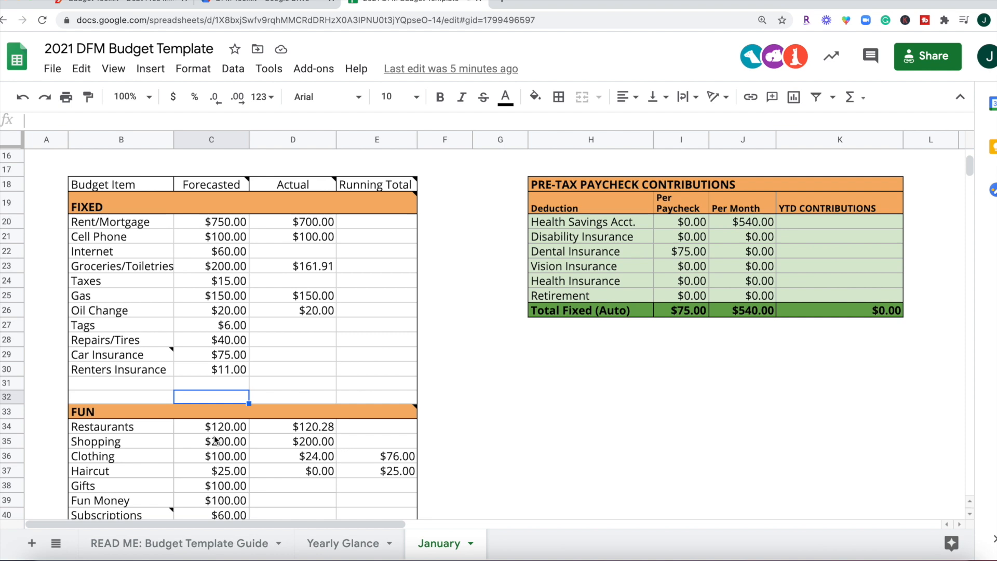
{"action": "scroll", "coordinate": [215, 440], "scroll_direction": "down", "scroll_amount": 2}
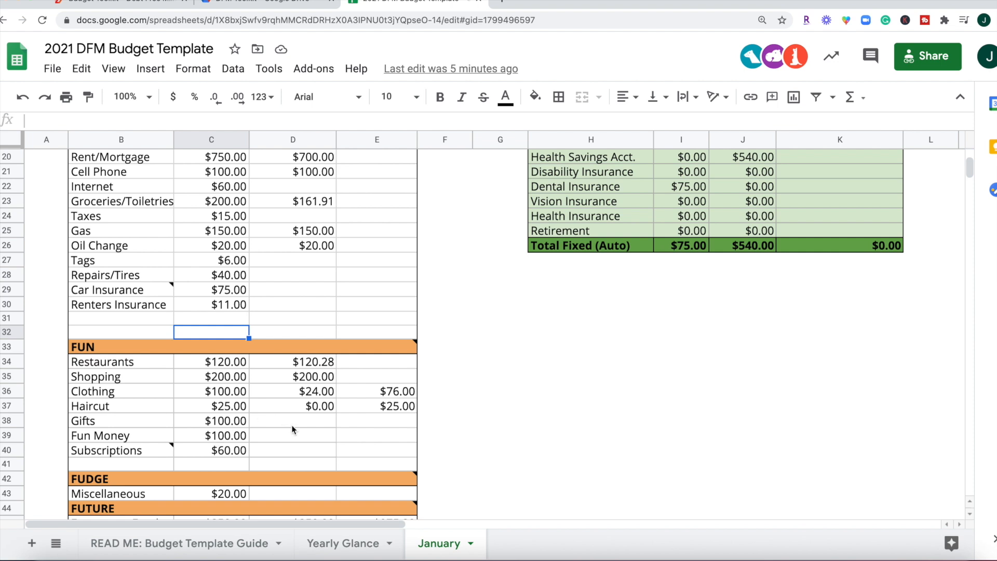
{"action": "scroll", "coordinate": [278, 429], "scroll_direction": "up", "scroll_amount": 3}
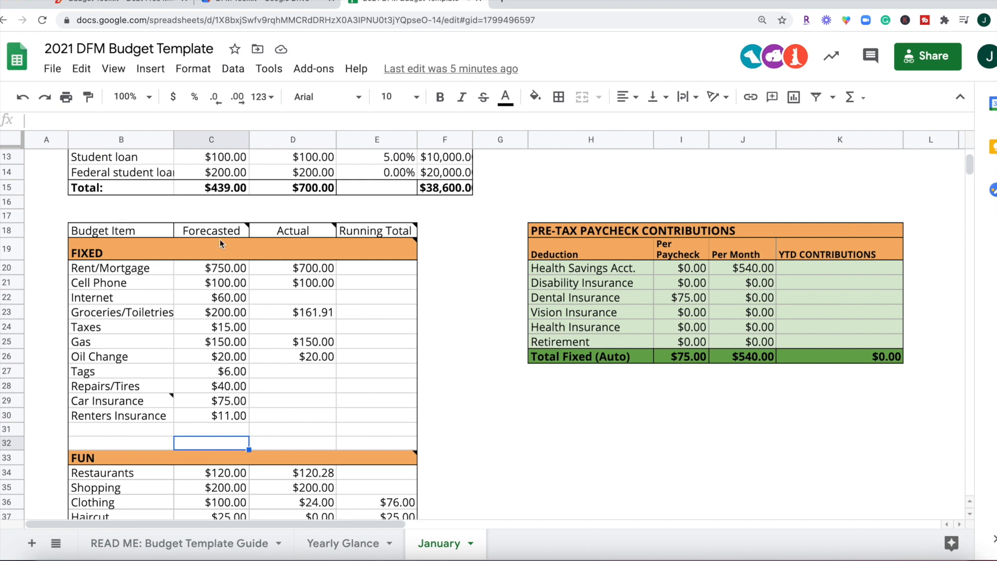
{"action": "mouse_move", "coordinate": [218, 231]}
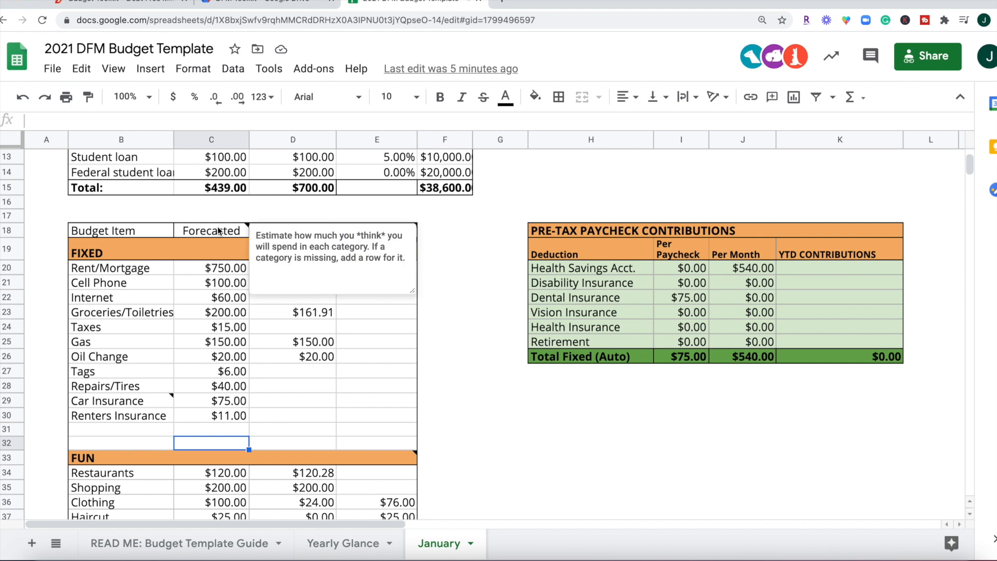
- Read the Actual header's note and inspect the formula behind the actual Groceries/Toiletries amount
{"action": "key", "text": "Up"}
{"action": "key", "text": "Up"}
{"action": "key", "text": "Up"}
{"action": "key", "text": "Up"}
{"action": "key", "text": "Right"}
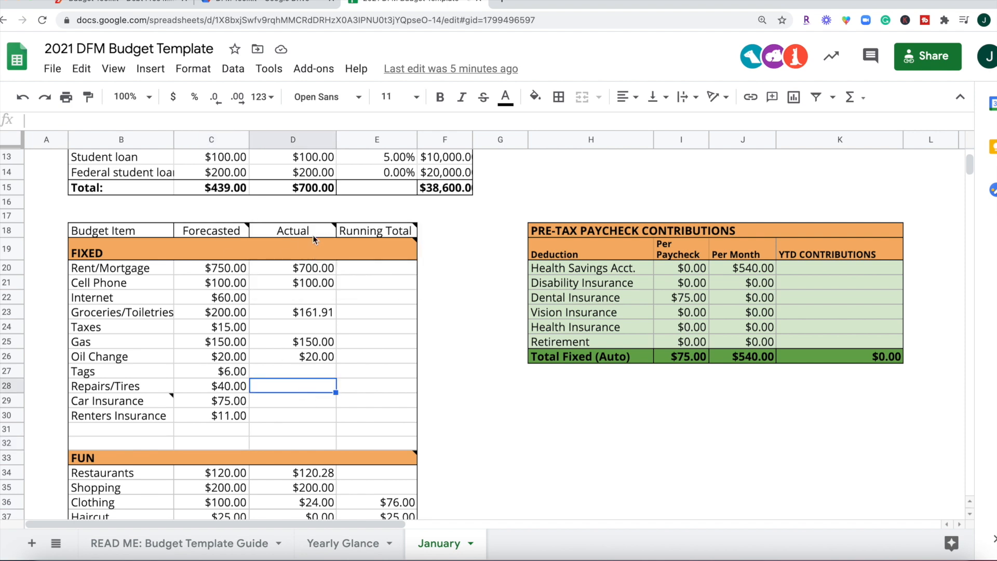
{"action": "mouse_move", "coordinate": [314, 231]}
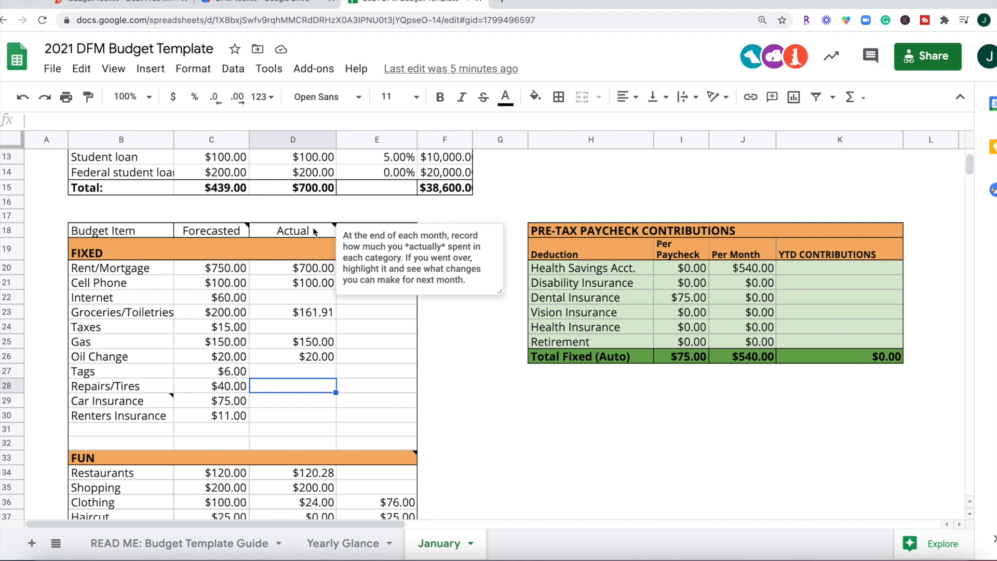
{"action": "left_click", "coordinate": [288, 314]}
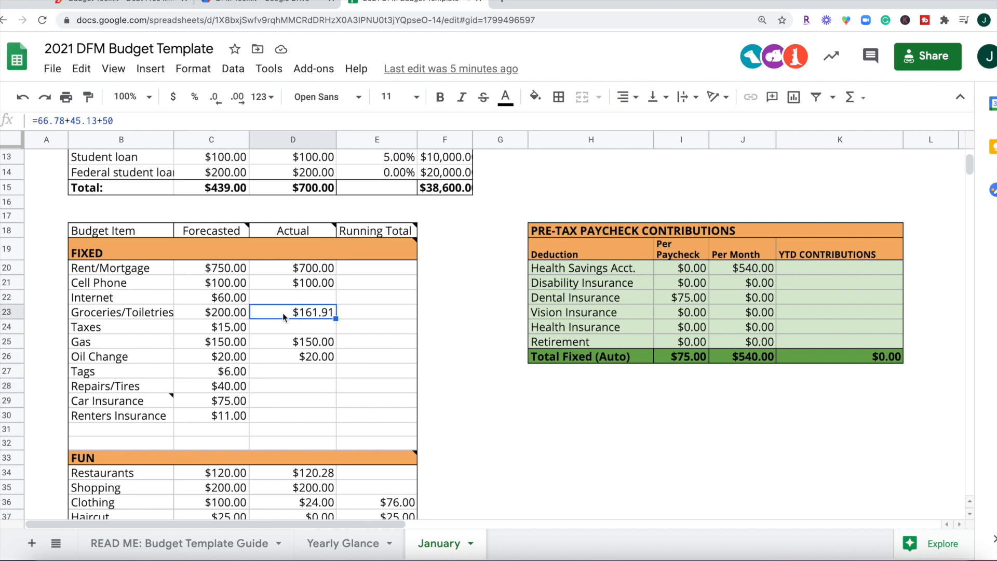
{"action": "left_click_drag", "start_coordinate": [114, 121], "coordinate": [32, 121]}
{"action": "left_click", "coordinate": [55, 120]}
{"action": "left_click", "coordinate": [123, 122]}
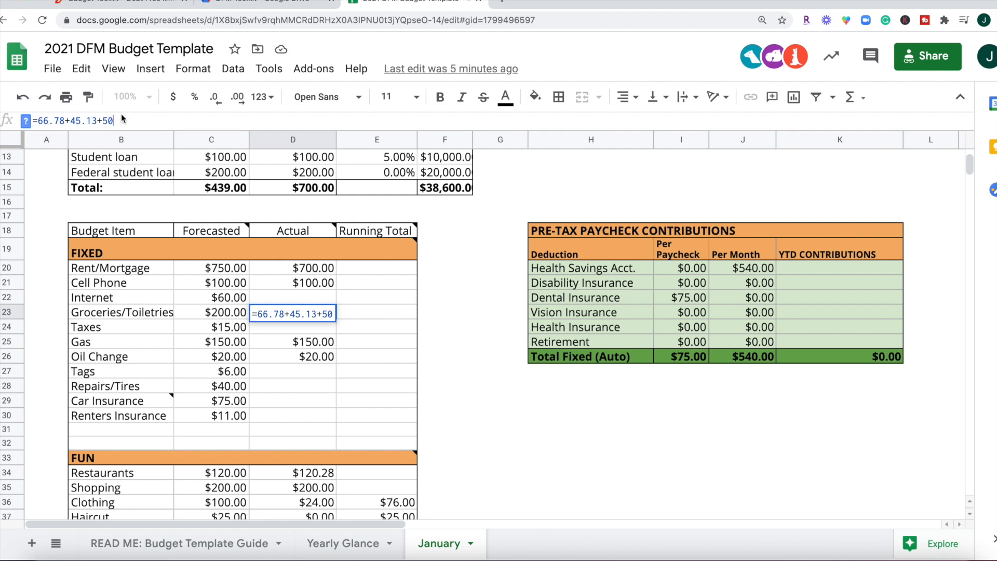
{"action": "left_click", "coordinate": [308, 315]}
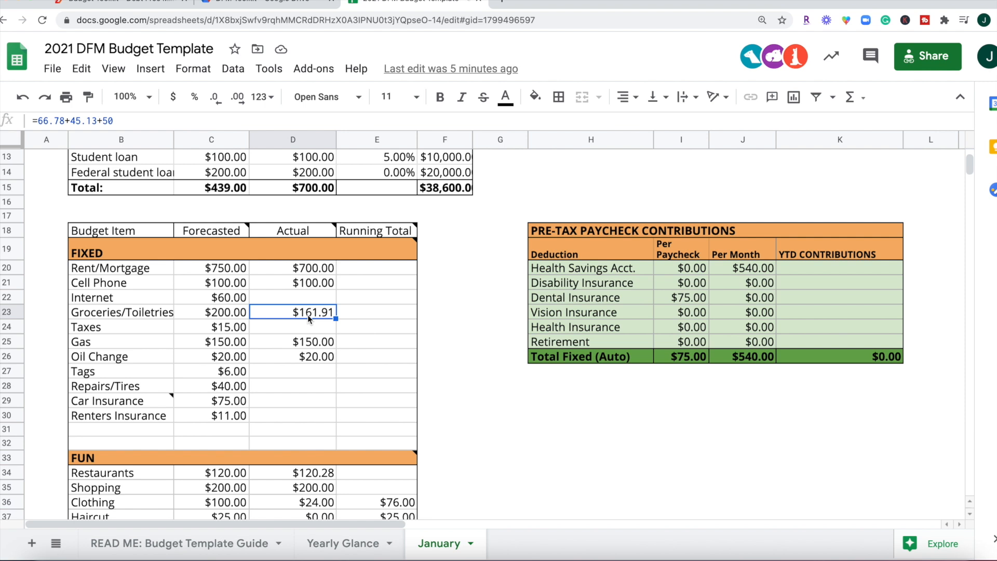
- Add the note "Costco, Kroger, Kroger" to the actual Groceries/Toiletries amount
{"action": "right_click", "coordinate": [307, 314]}
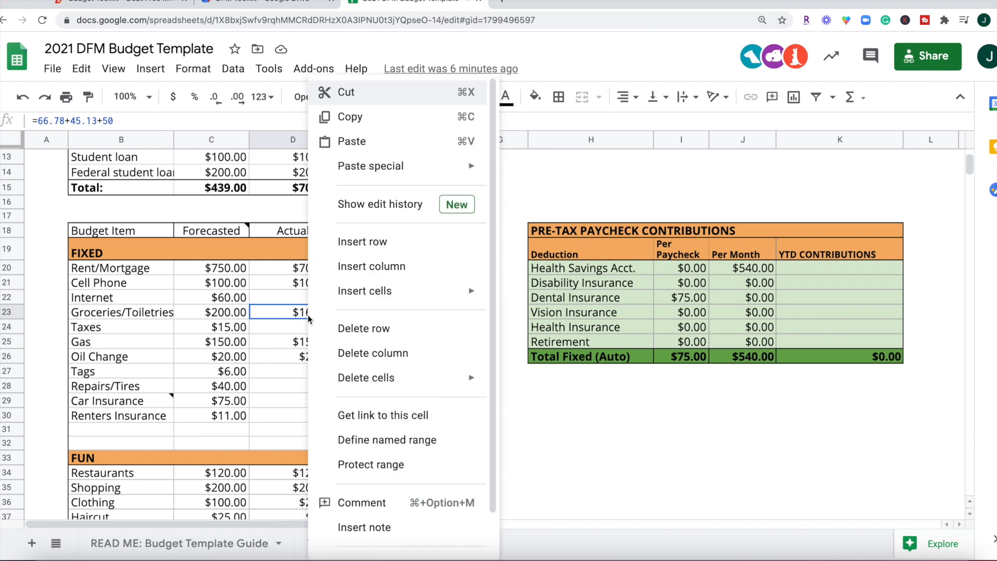
{"action": "left_click", "coordinate": [364, 527]}
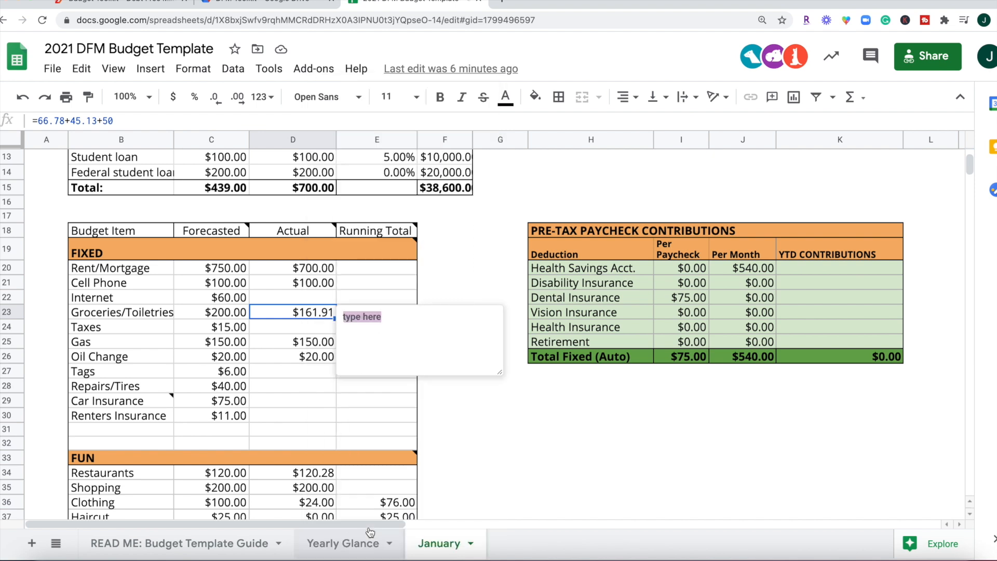
{"action": "type", "text": "Costco, Kroger, Kr"}
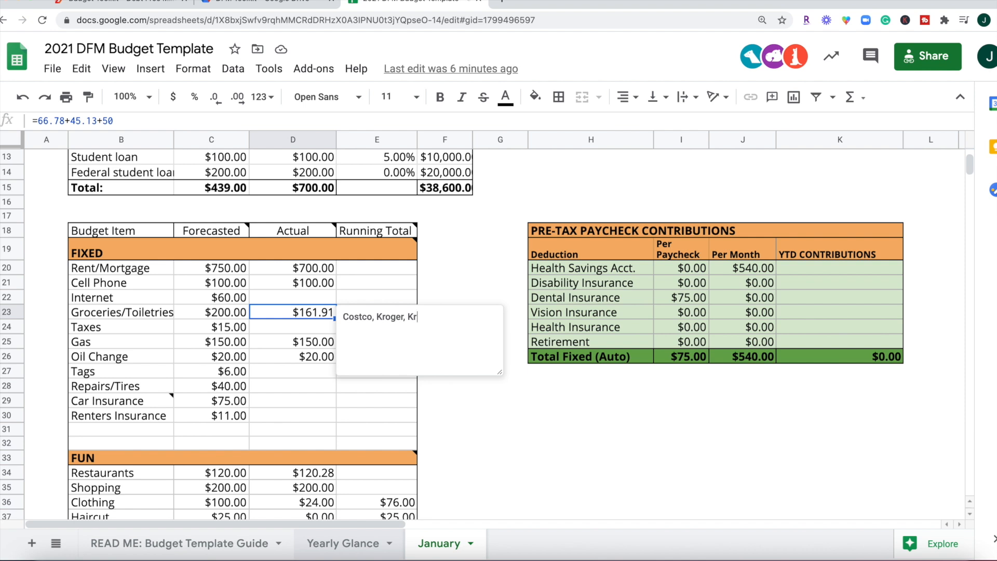
{"action": "type", "text": "oger"}
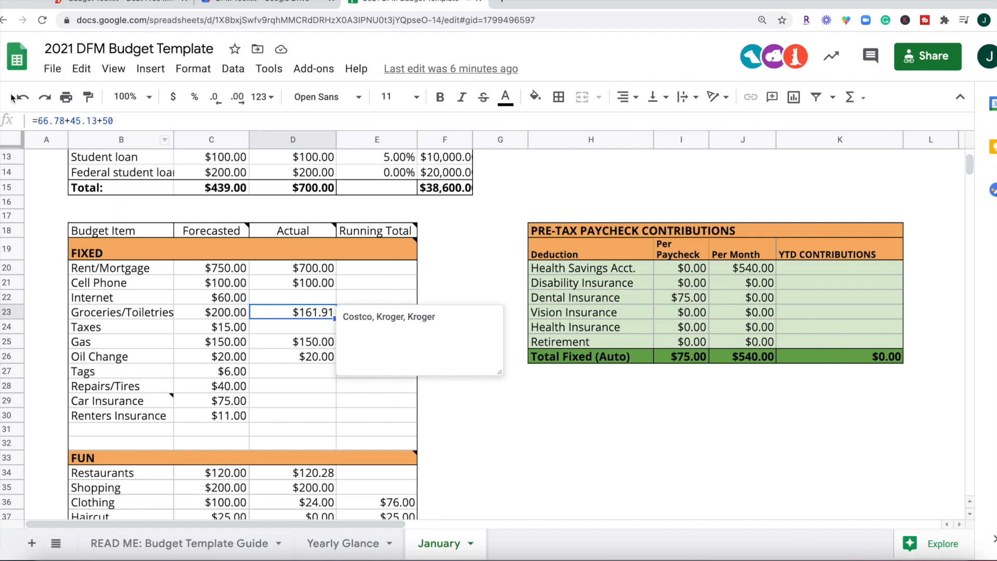
- Leave the note editor and read the note attached to the actual Groceries/Toiletries amount
{"action": "left_click", "coordinate": [430, 283]}
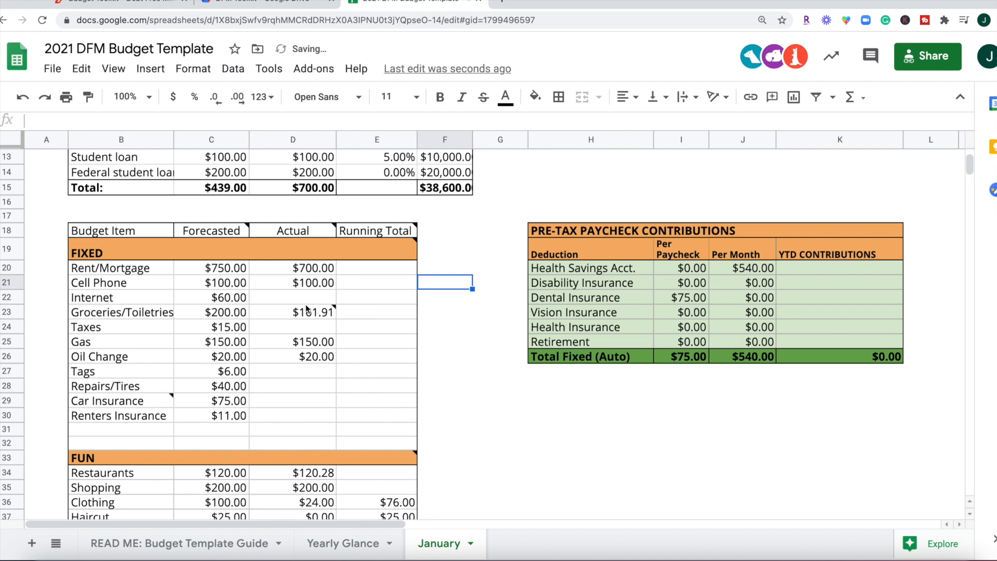
{"action": "mouse_move", "coordinate": [307, 310]}
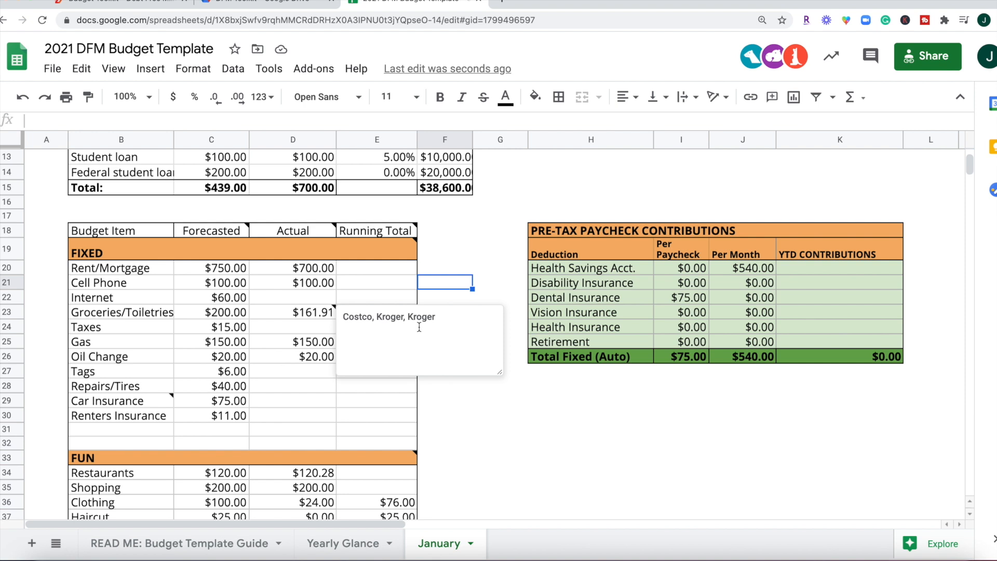
- Try the formula =56.7 as the actual Taxes amount and clear the cell again
{"action": "left_click", "coordinate": [309, 327]}
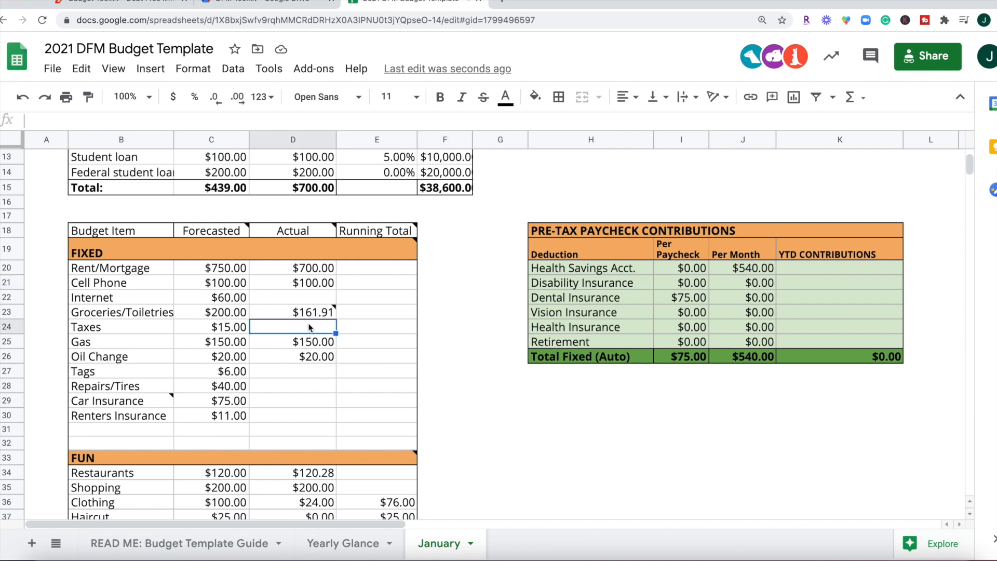
{"action": "type", "text": "="}
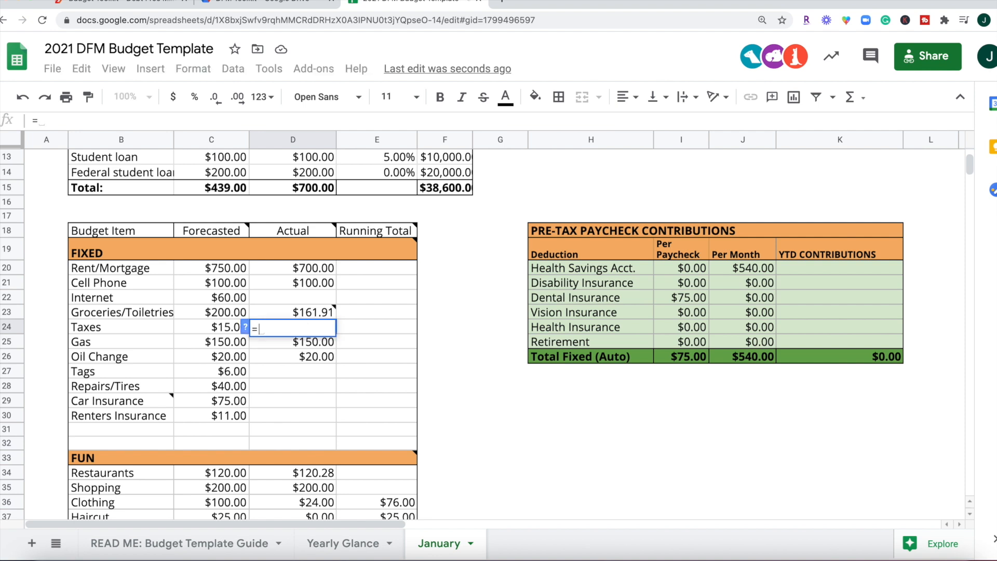
{"action": "type", "text": "56.7"}
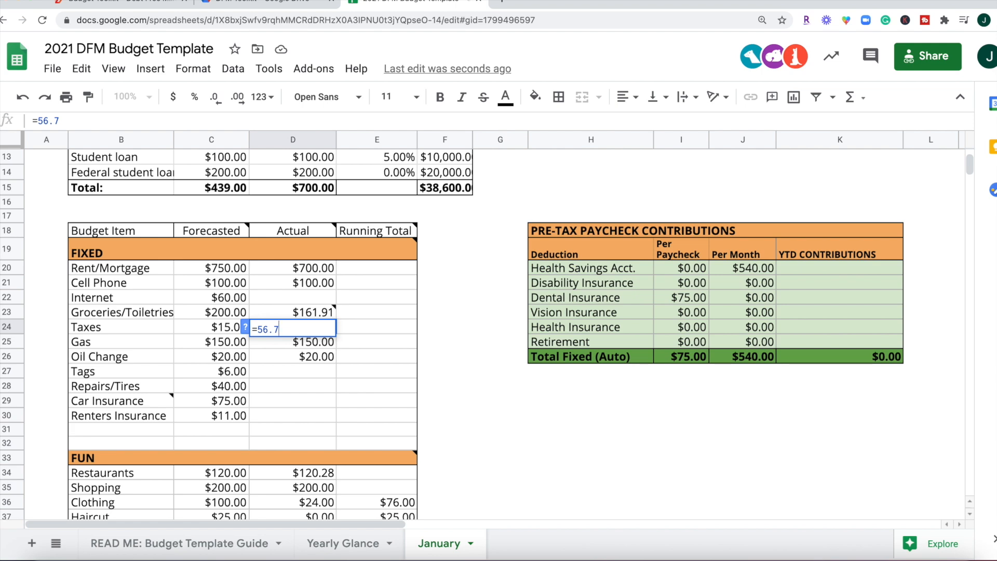
{"action": "key", "text": "Return"}
{"action": "key", "text": "Up"}
{"action": "key", "text": "Delete"}
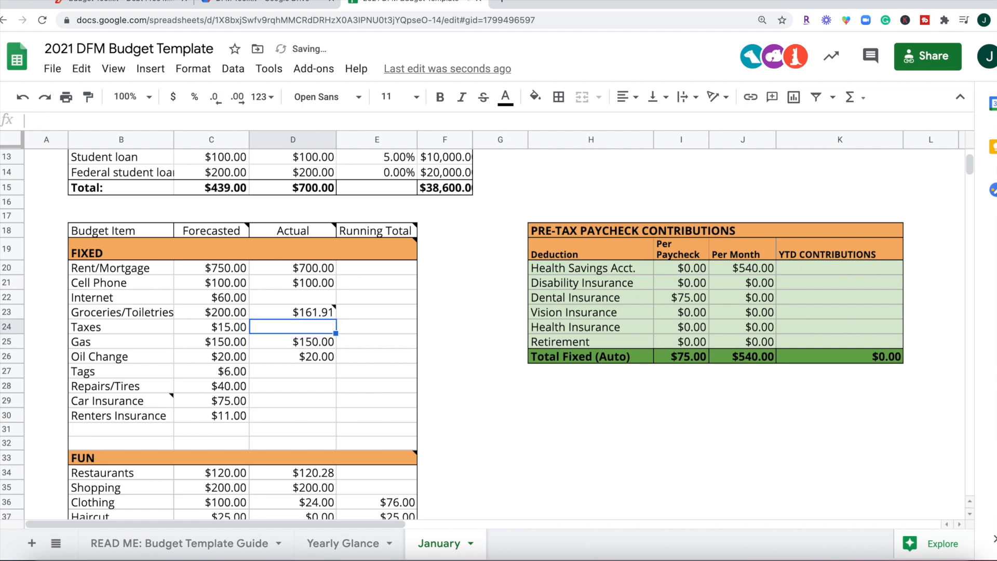
- Review the actual Groceries/Toiletries amount and the FUN budget items, and read the note on Subscriptions
{"action": "scroll", "coordinate": [285, 362], "scroll_direction": "down", "scroll_amount": 2}
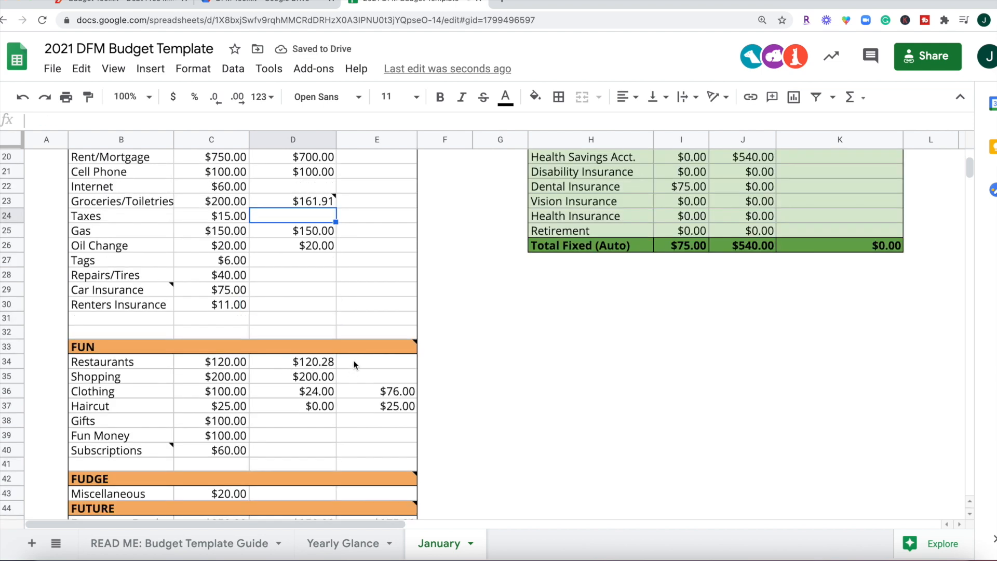
{"action": "left_click_drag", "start_coordinate": [161, 196], "coordinate": [301, 201]}
{"action": "left_click", "coordinate": [306, 411]}
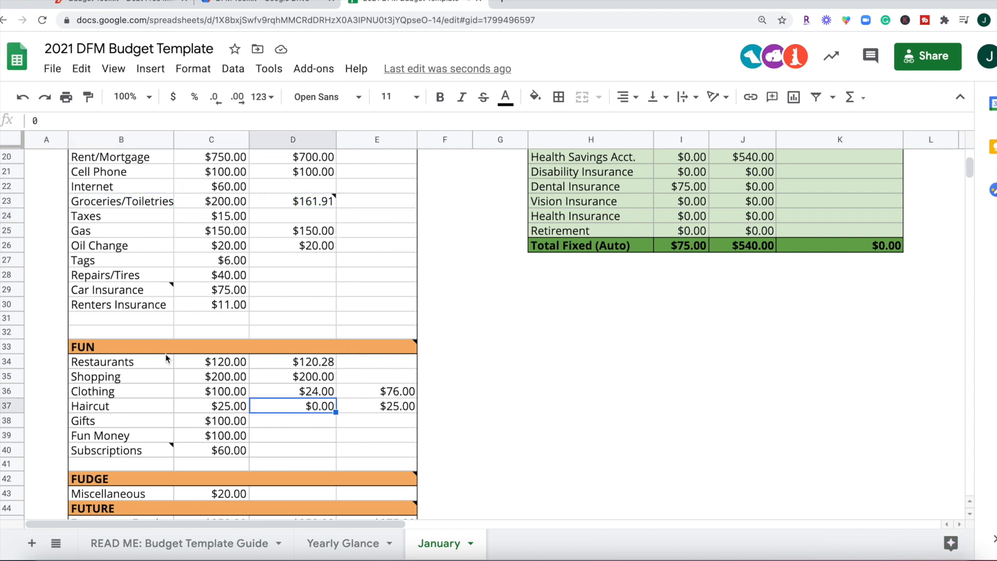
{"action": "left_click", "coordinate": [131, 361]}
{"action": "left_click_drag", "start_coordinate": [185, 365], "coordinate": [341, 374]}
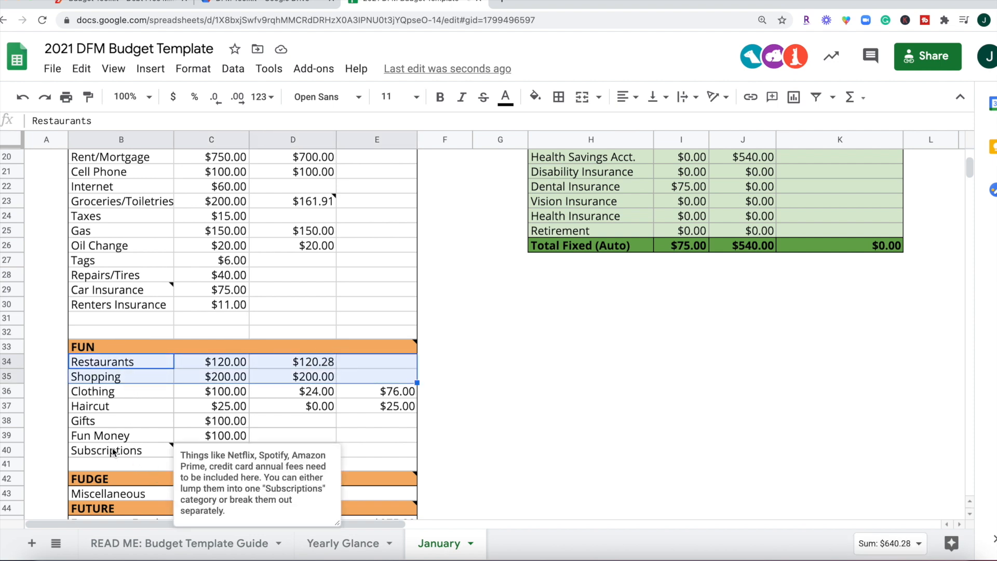
{"action": "left_click", "coordinate": [379, 423]}
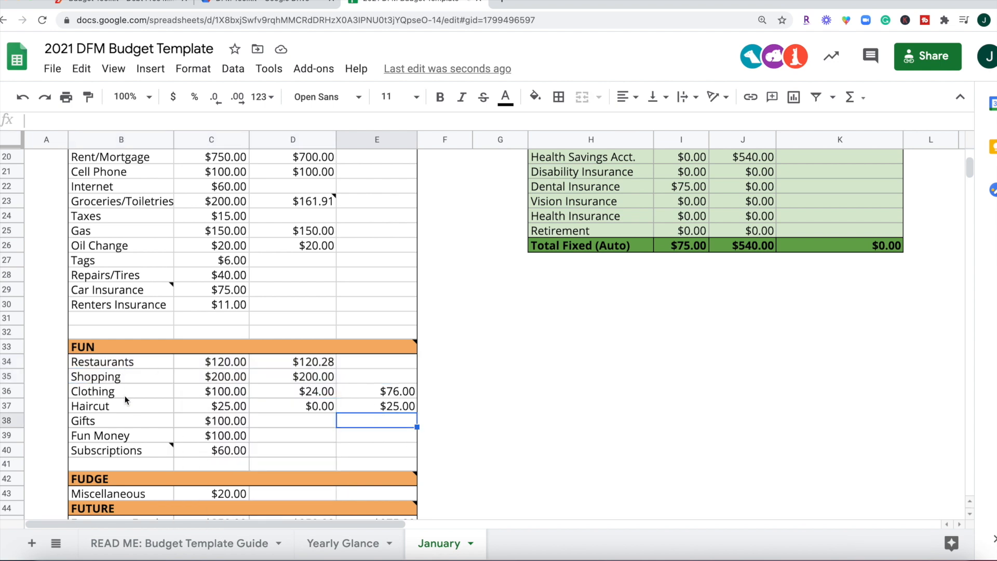
{"action": "scroll", "coordinate": [367, 396], "scroll_direction": "down", "scroll_amount": 2}
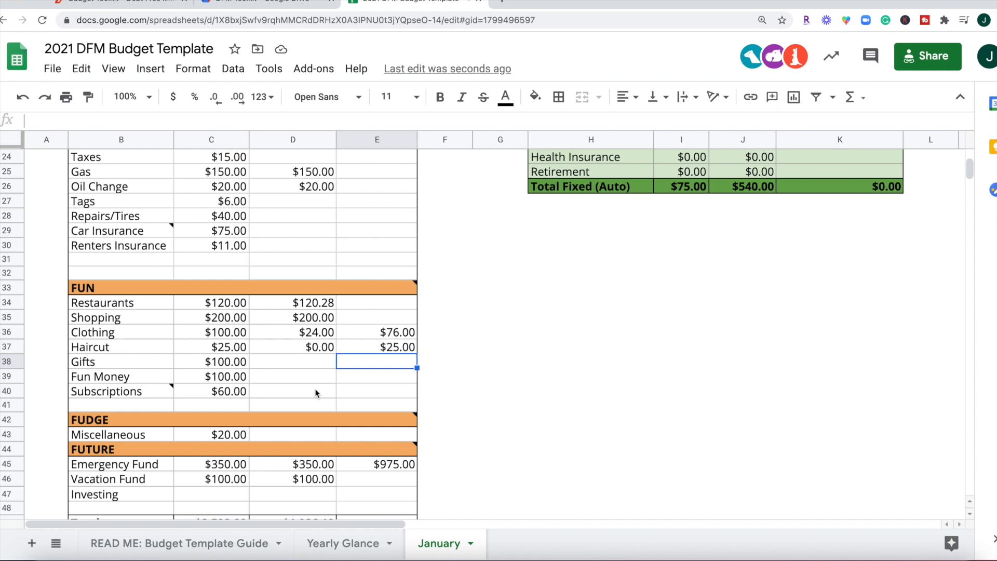
- Read the Running Total header's note in the budget item table
{"action": "scroll", "coordinate": [316, 389], "scroll_direction": "up", "scroll_amount": 3}
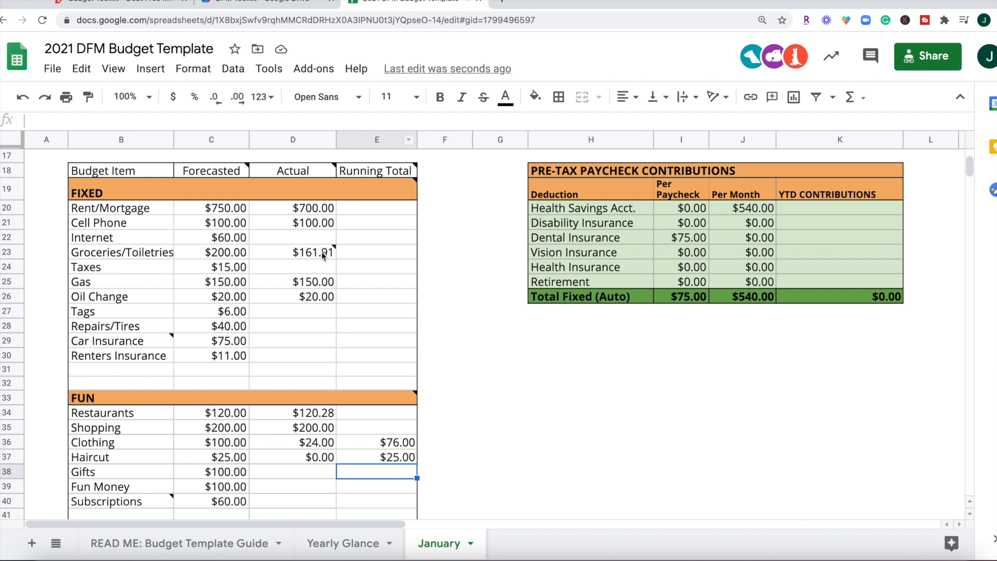
{"action": "mouse_move", "coordinate": [330, 254]}
{"action": "mouse_move", "coordinate": [383, 173]}
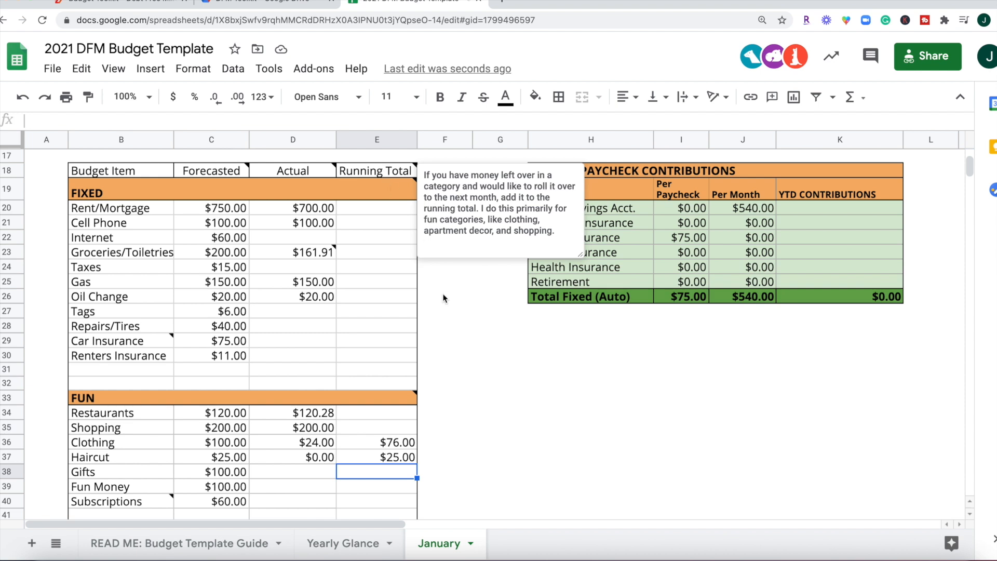
{"action": "left_click", "coordinate": [478, 413]}
- Inspect the Clothing running total's formula and the forecasted and actual amounts it refers to
{"action": "scroll", "coordinate": [478, 413], "scroll_direction": "down", "scroll_amount": 1}
{"action": "scroll", "coordinate": [478, 413], "scroll_direction": "down", "scroll_amount": 3}
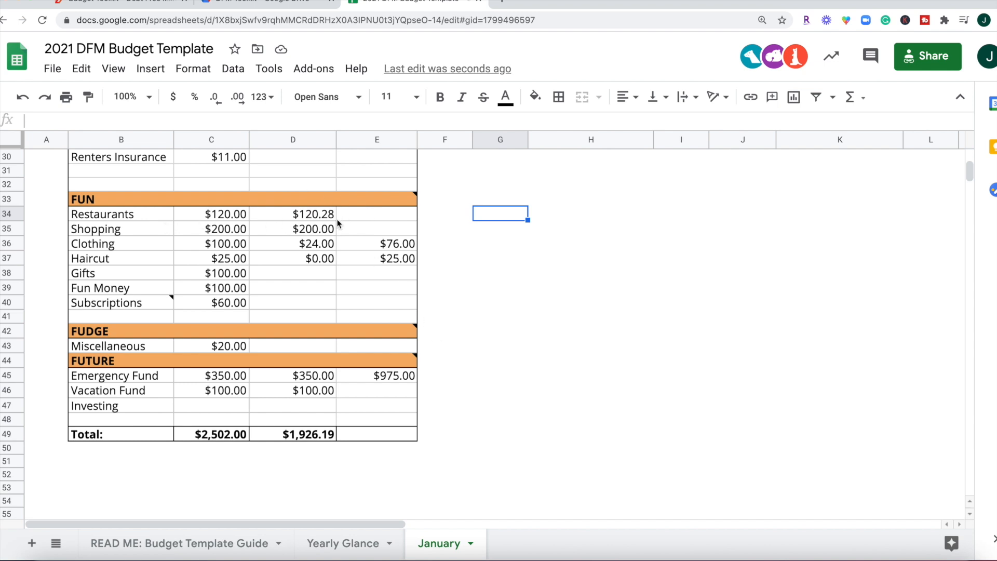
{"action": "left_click", "coordinate": [366, 233]}
{"action": "left_click", "coordinate": [366, 248]}
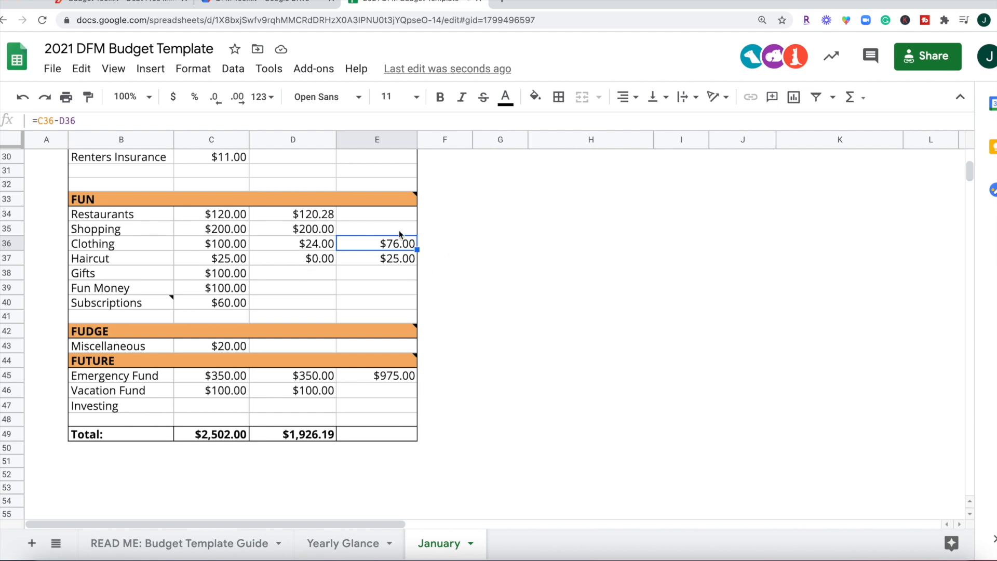
{"action": "left_click", "coordinate": [319, 244]}
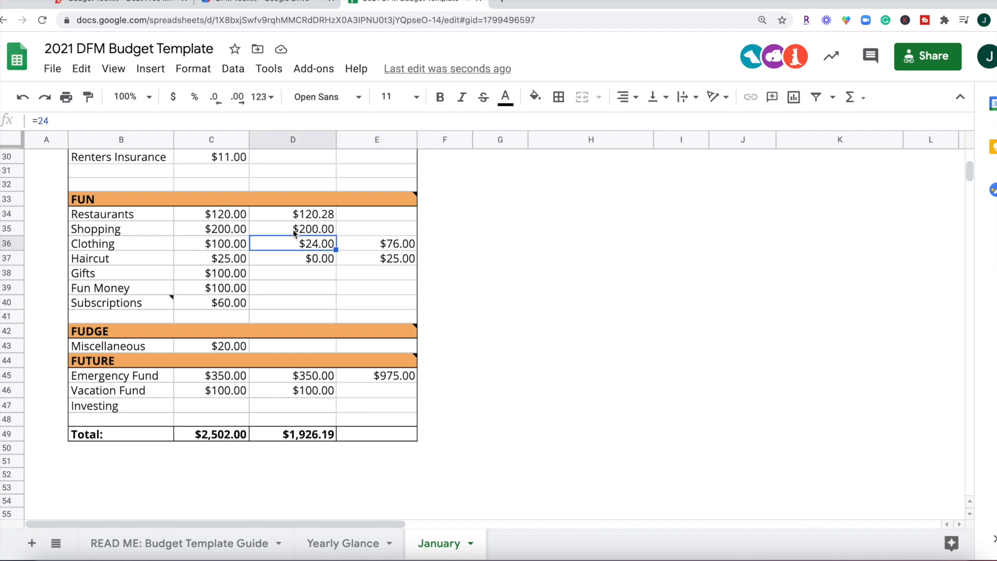
{"action": "left_click", "coordinate": [392, 246]}
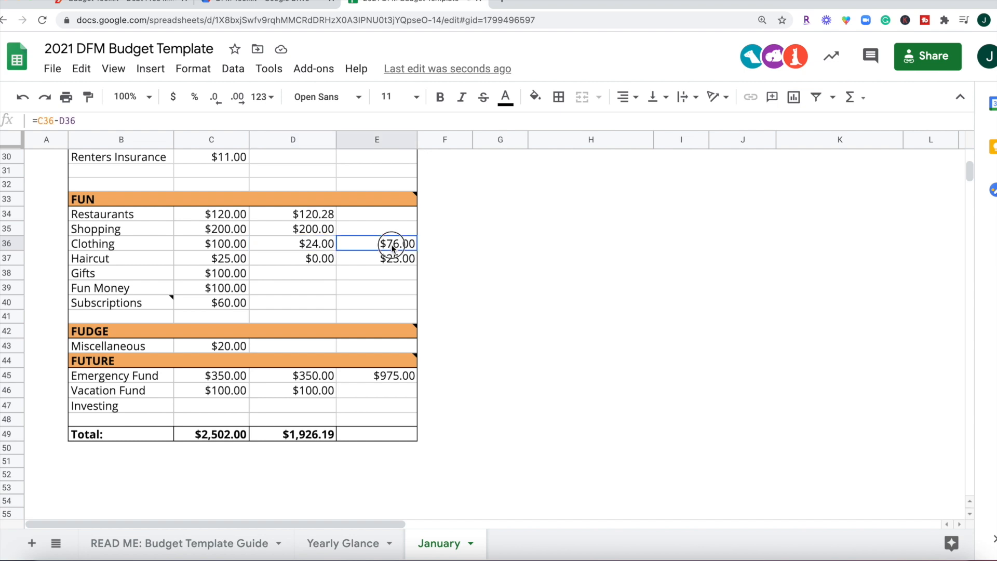
{"action": "left_click", "coordinate": [90, 120]}
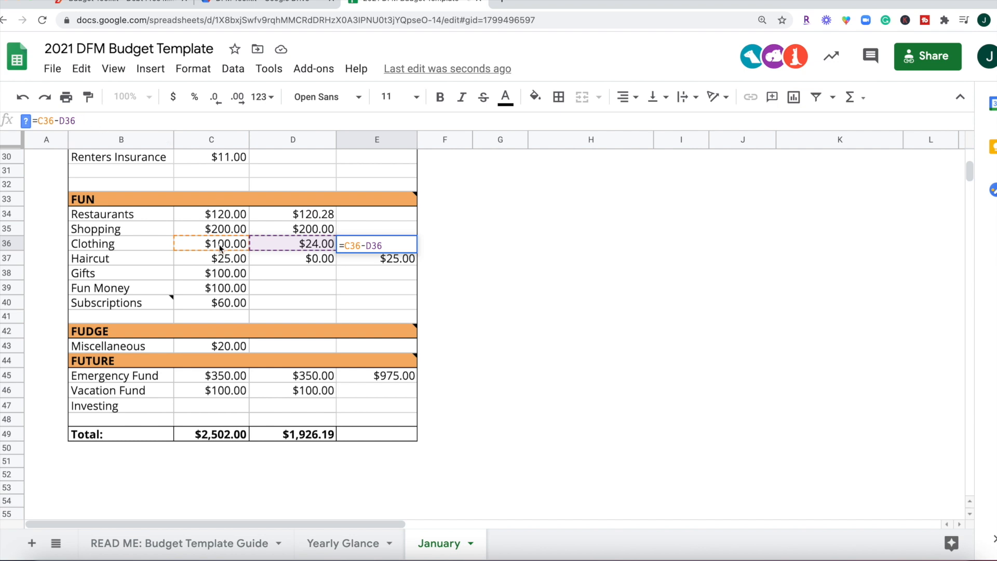
{"action": "left_click", "coordinate": [435, 227]}
{"action": "left_click", "coordinate": [385, 248]}
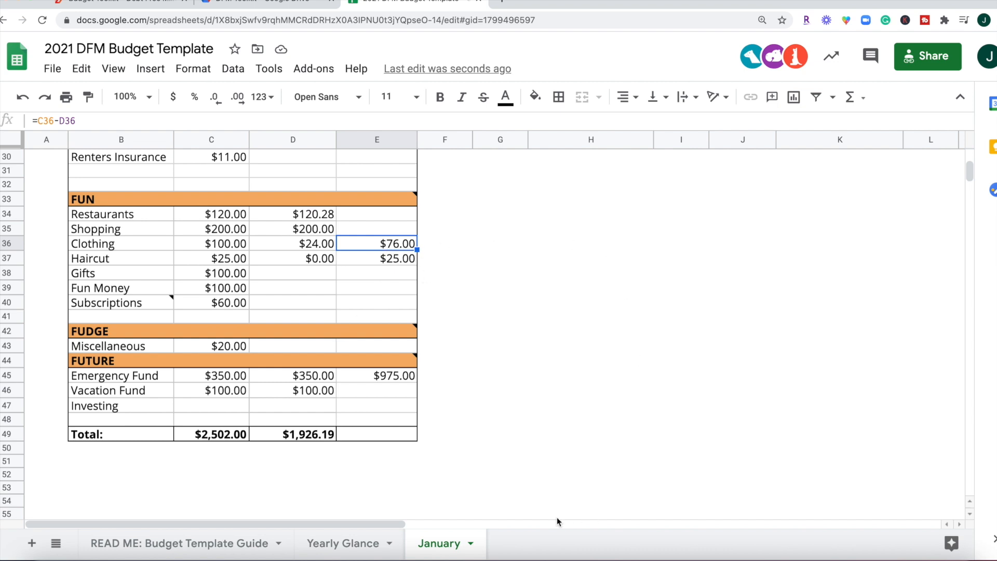
- Duplicate the January sheet and rename the copy as February
{"action": "left_click", "coordinate": [471, 543]}
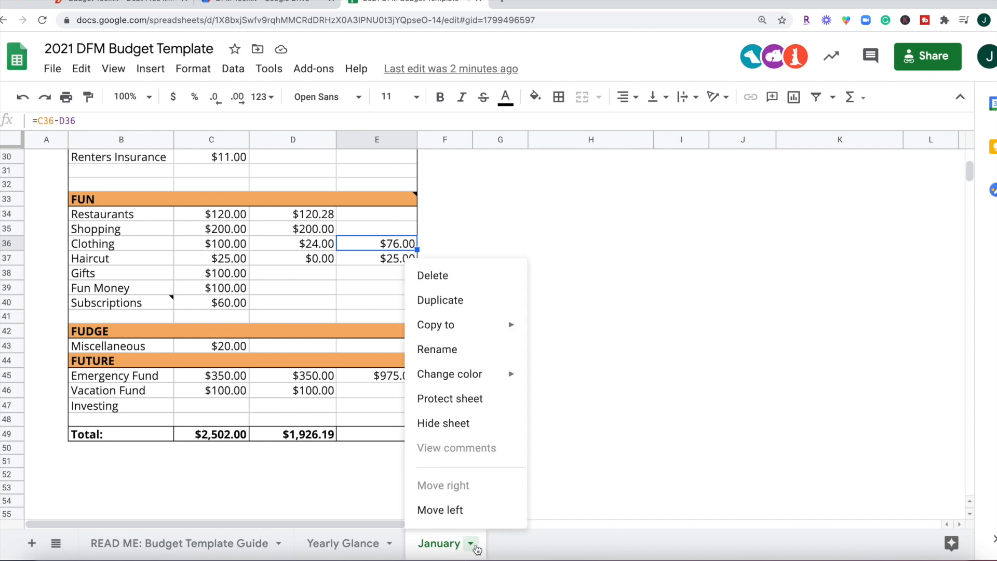
{"action": "left_click", "coordinate": [449, 302]}
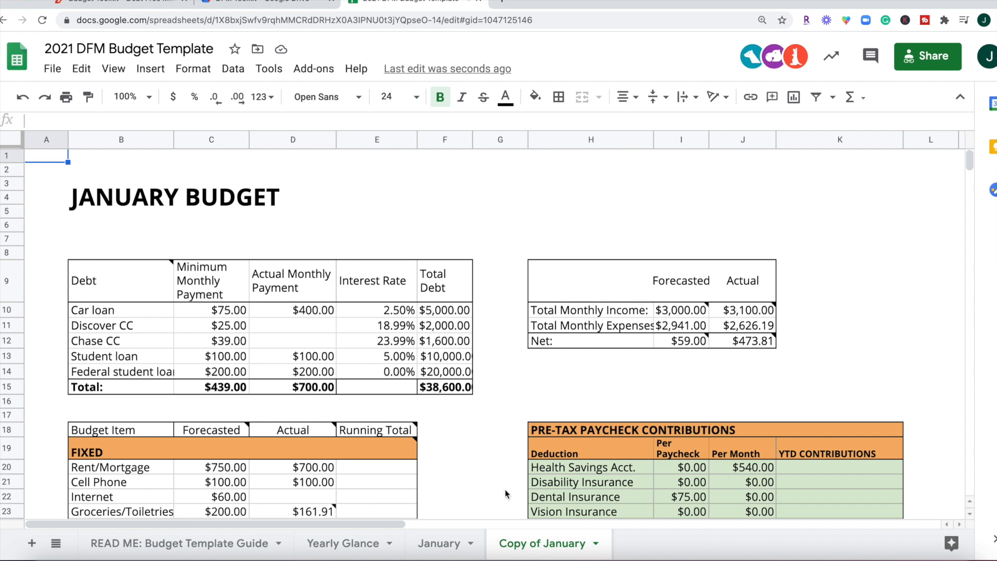
{"action": "double_click", "coordinate": [554, 544]}
{"action": "type", "text": "F"}
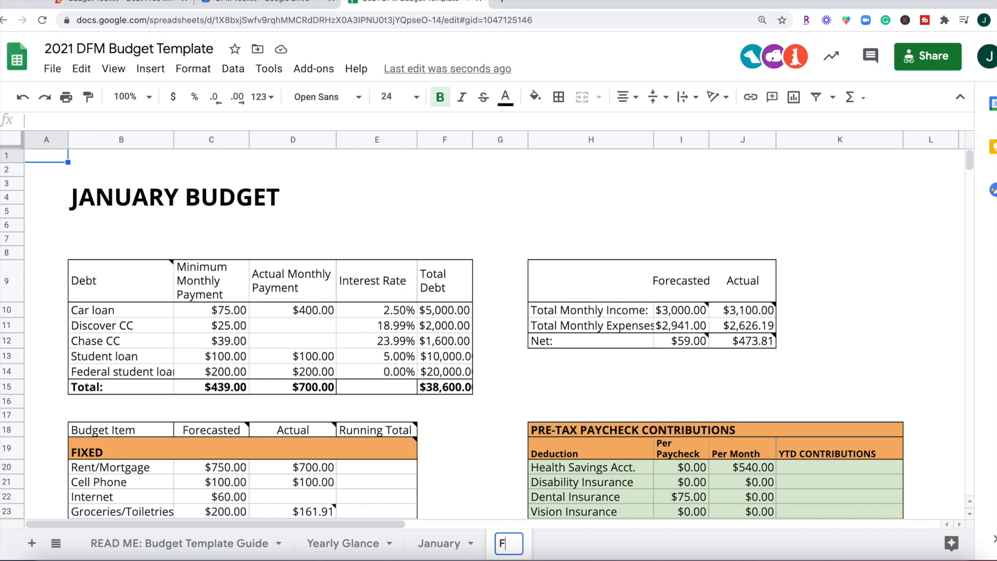
{"action": "type", "text": "ebruary"}
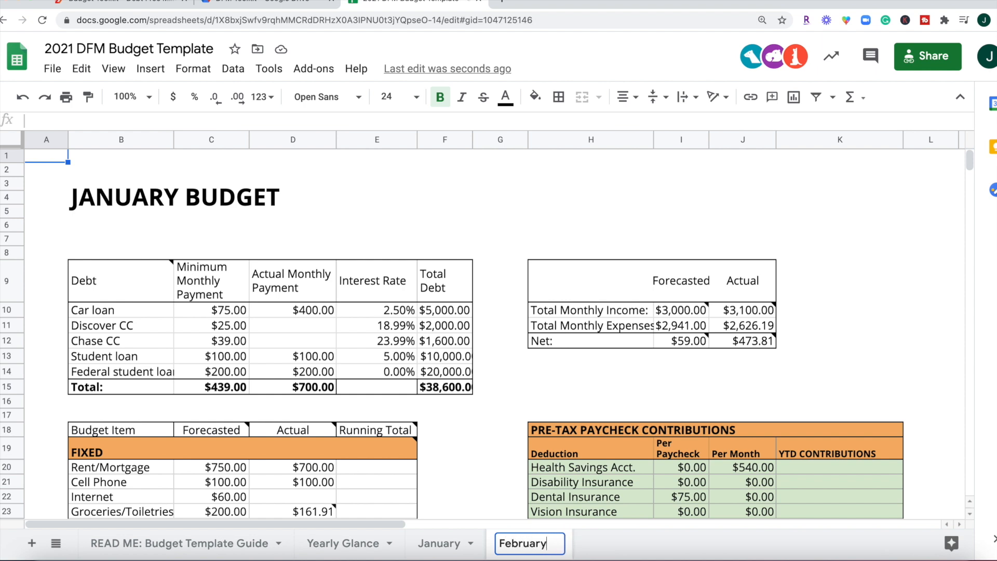
{"action": "key", "text": "Return"}
- Change the title on the February sheet to FEBRUARY BUDGET
{"action": "left_click", "coordinate": [138, 200]}
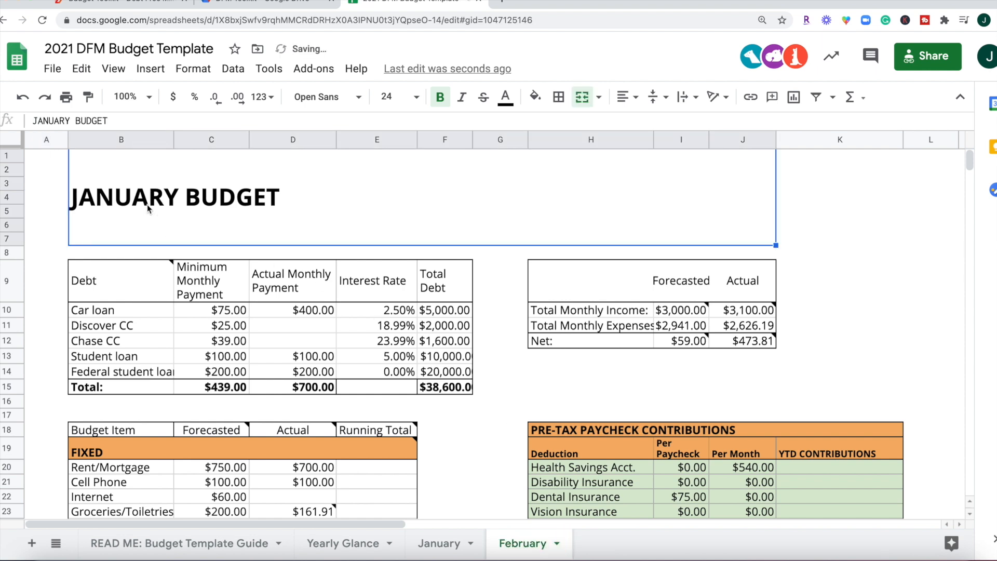
{"action": "double_click", "coordinate": [138, 200]}
{"action": "left_click_drag", "start_coordinate": [179, 166], "coordinate": [73, 158]}
{"action": "type", "text": "FEBU"}
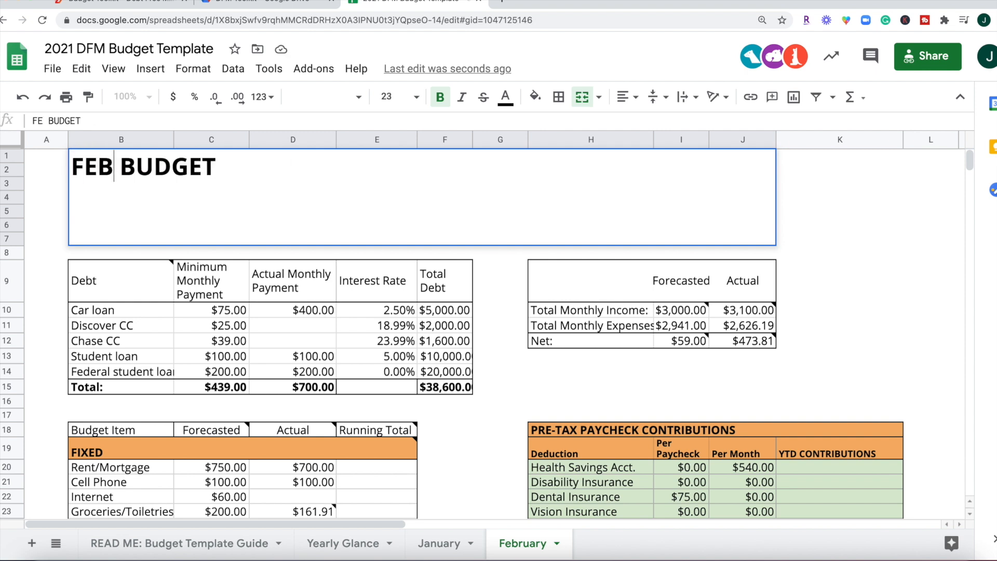
{"action": "key", "text": "BackSpace"}
{"action": "type", "text": "RUAERY"}
{"action": "key", "text": "BackSpace"}
{"action": "key", "text": "BackSpace"}
{"action": "key", "text": "BackSpace"}
{"action": "type", "text": "RY"}
{"action": "left_click", "coordinate": [490, 387]}
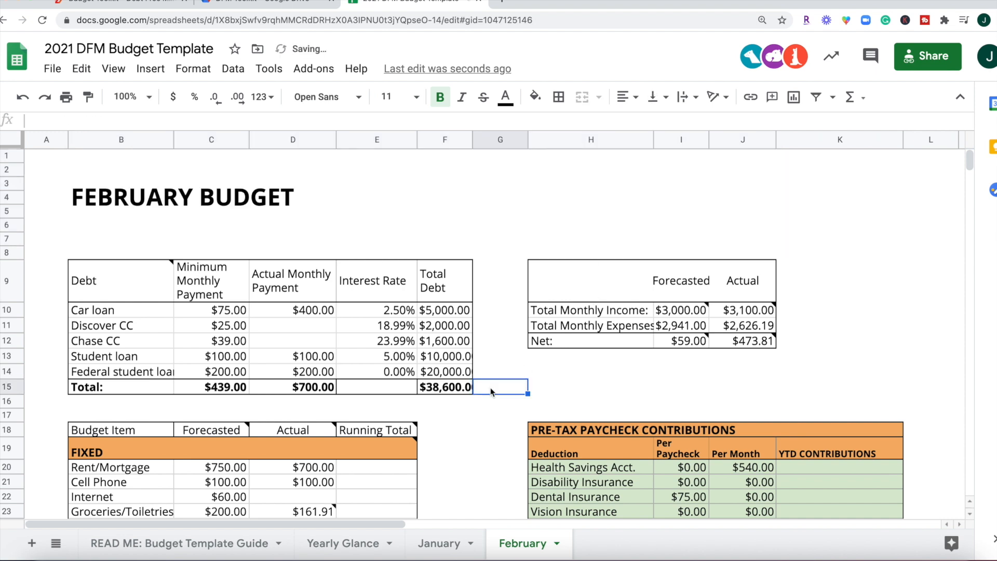
- Return to the January sheet and review the FIXED budget items and the note on the actual Groceries/Toiletries amount
{"action": "left_click", "coordinate": [450, 552]}
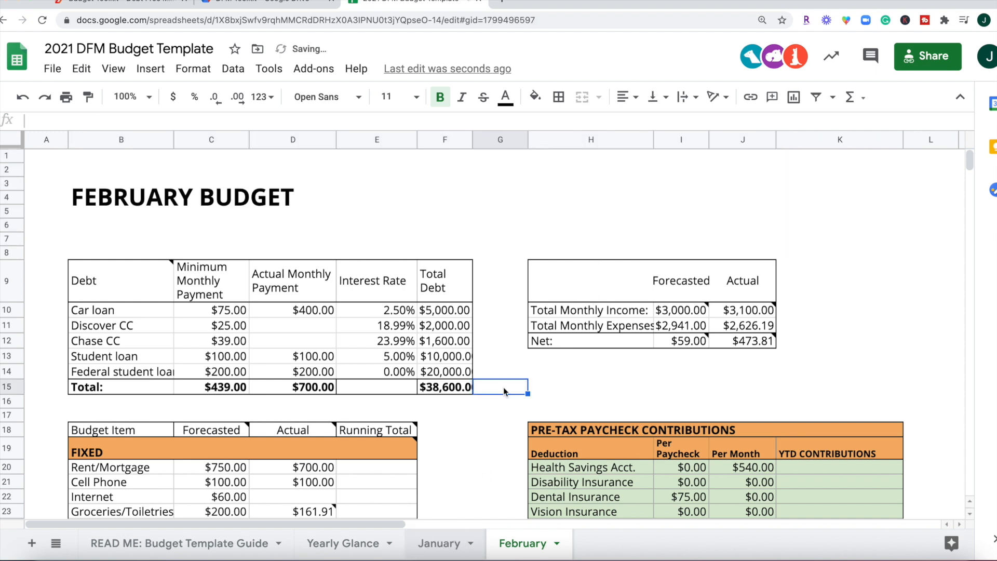
{"action": "scroll", "coordinate": [581, 403], "scroll_direction": "up", "scroll_amount": 5}
{"action": "scroll", "coordinate": [581, 403], "scroll_direction": "up", "scroll_amount": 2}
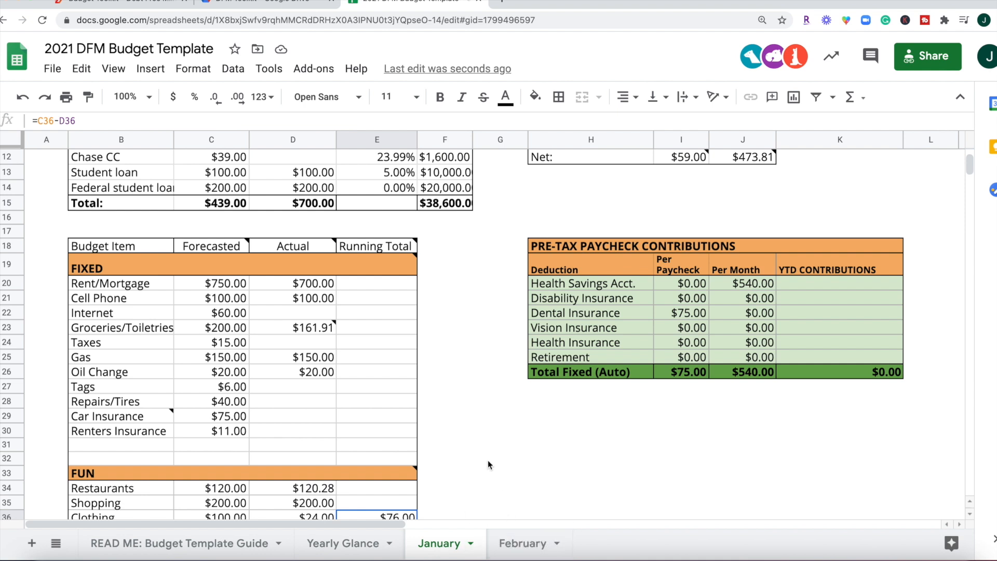
{"action": "left_click_drag", "start_coordinate": [111, 283], "coordinate": [108, 433]}
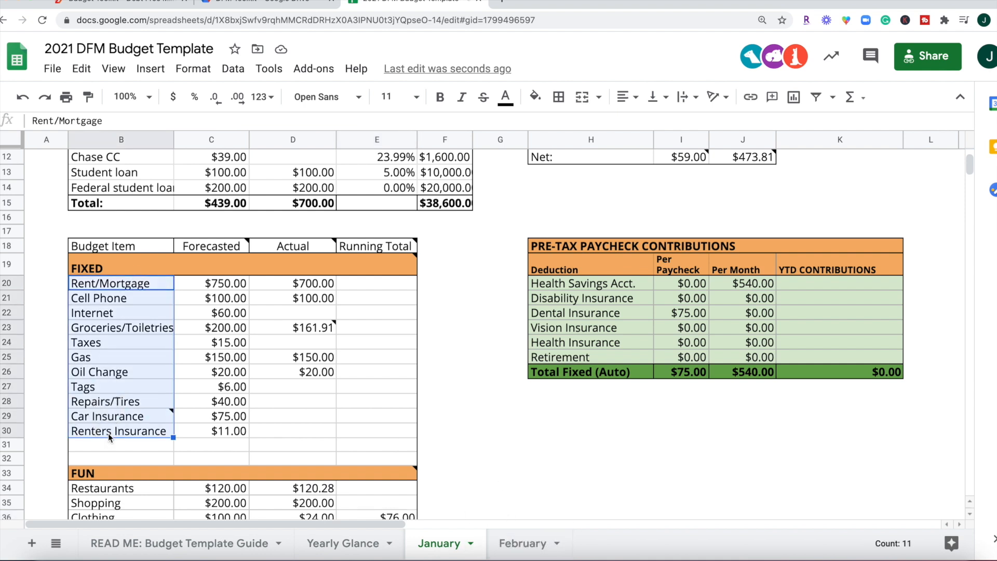
{"action": "left_click", "coordinate": [108, 433]}
{"action": "mouse_move", "coordinate": [272, 330]}
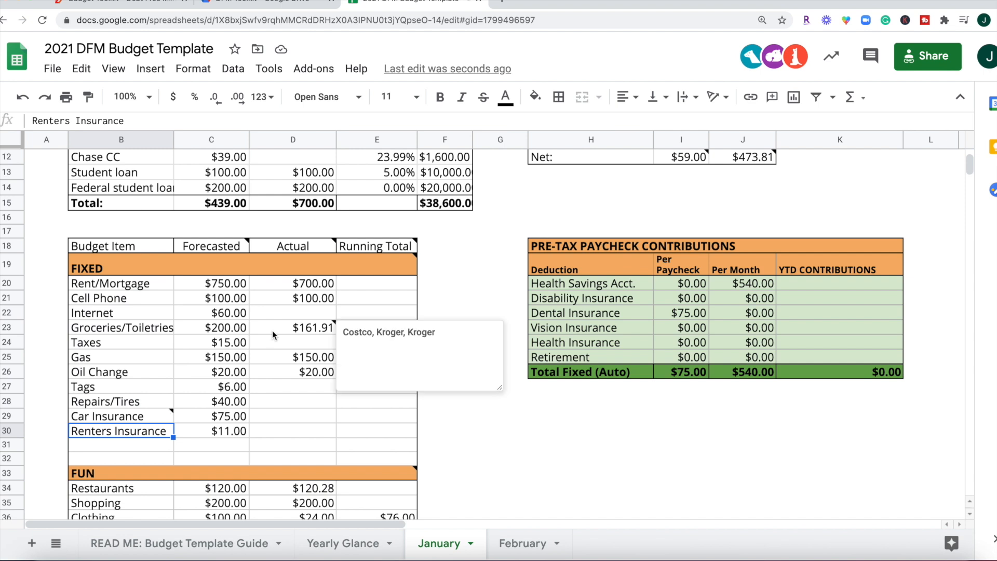
{"action": "left_click", "coordinate": [266, 443]}
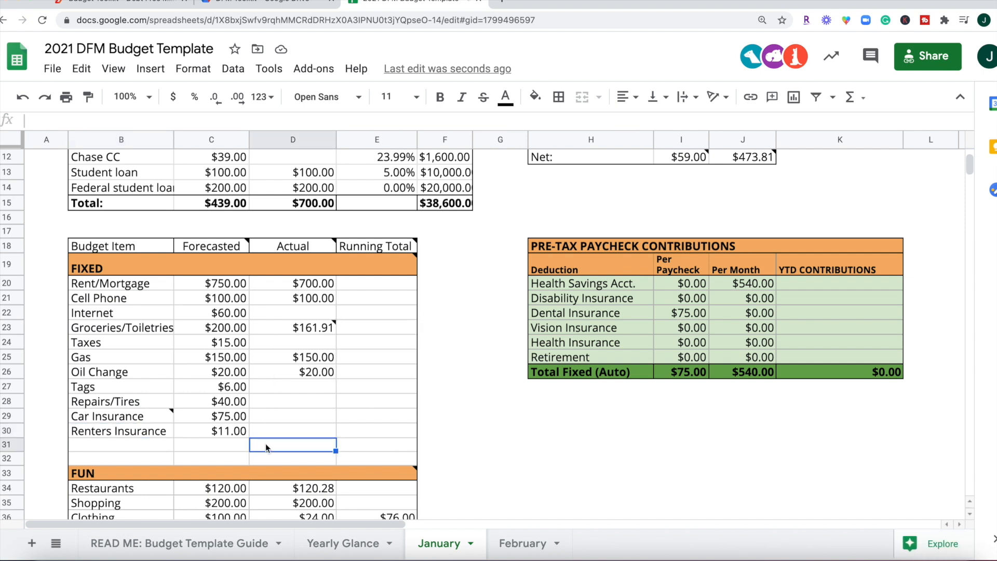
- Check the January budget item totals against the monthly summary and read the forecasted Total Monthly Income note
{"action": "scroll", "coordinate": [501, 344], "scroll_direction": "down", "scroll_amount": 5}
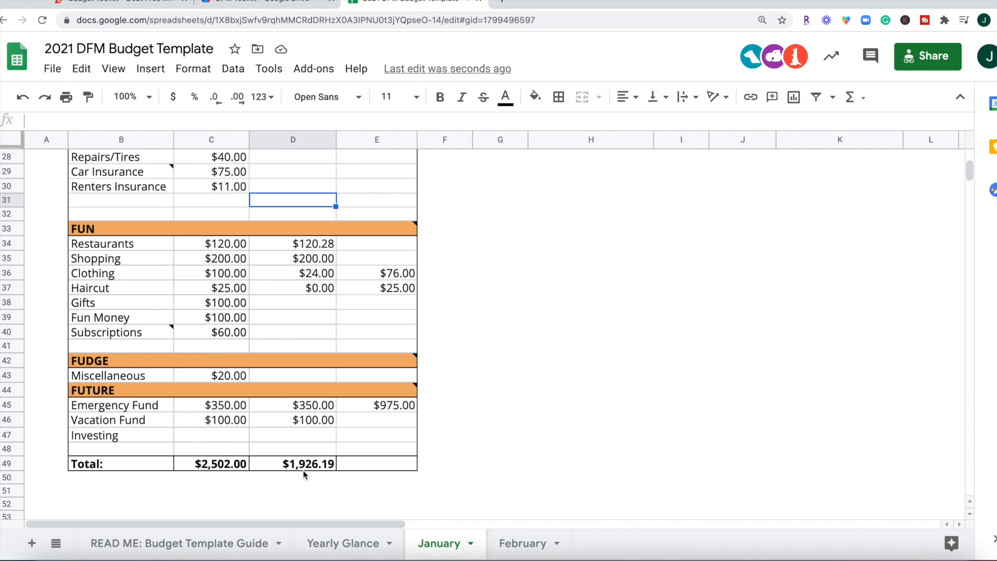
{"action": "scroll", "coordinate": [310, 470], "scroll_direction": "up", "scroll_amount": 6}
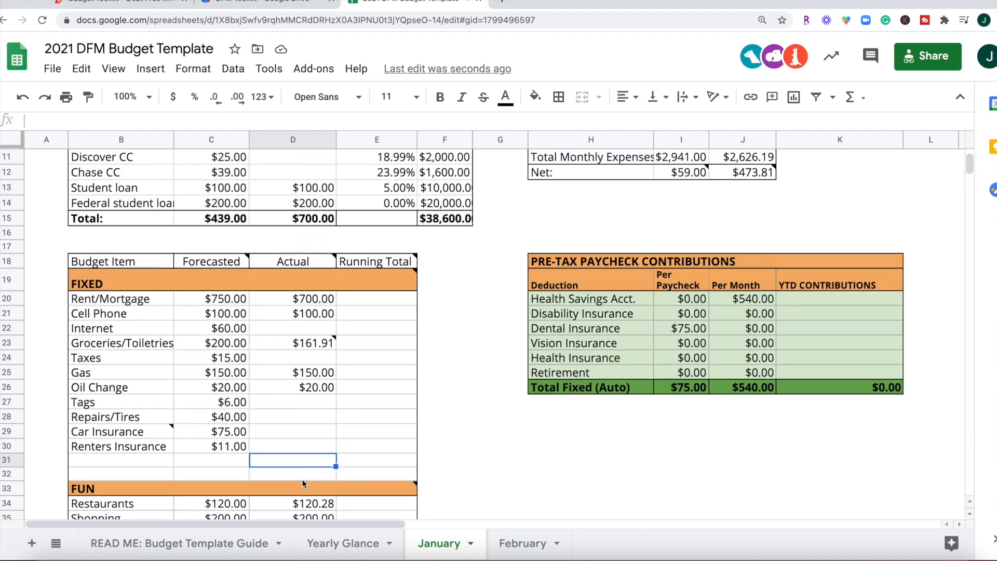
{"action": "scroll", "coordinate": [269, 401], "scroll_direction": "up", "scroll_amount": 3}
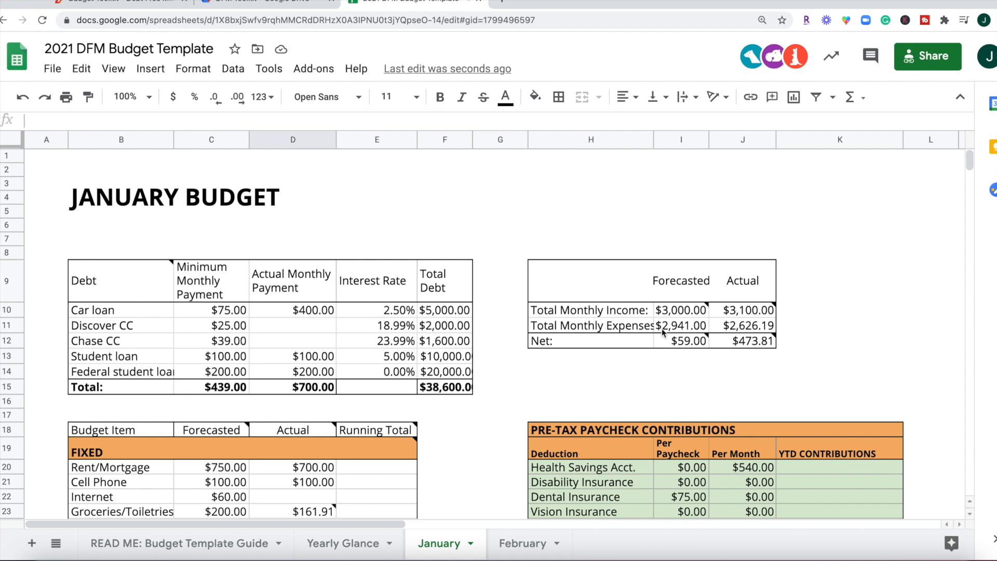
{"action": "mouse_move", "coordinate": [674, 316]}
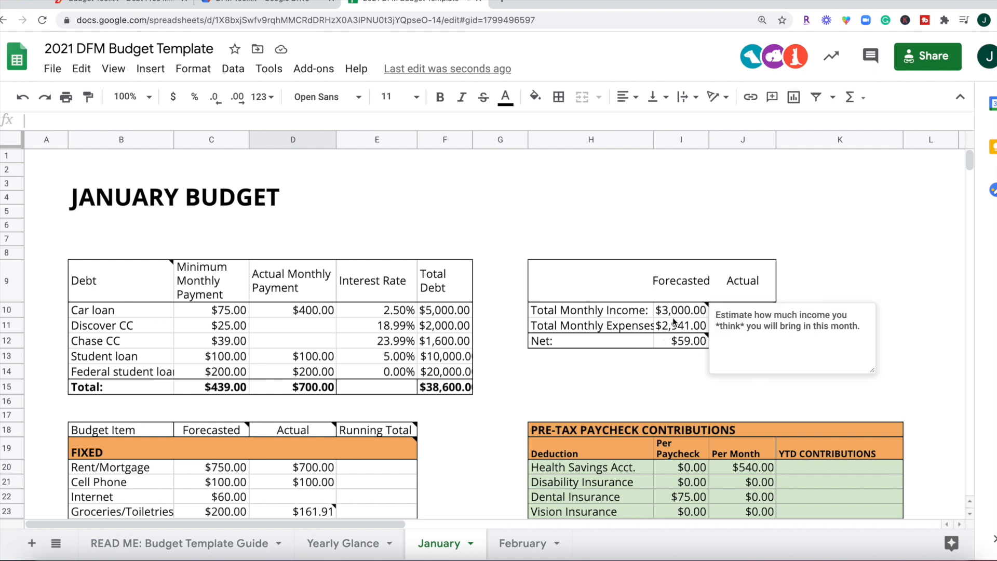
- Read the note on the forecasted Net cell and set the forecasted Groceries/Toiletries amount to 240 in the January FIXED items
{"action": "left_click", "coordinate": [680, 345]}
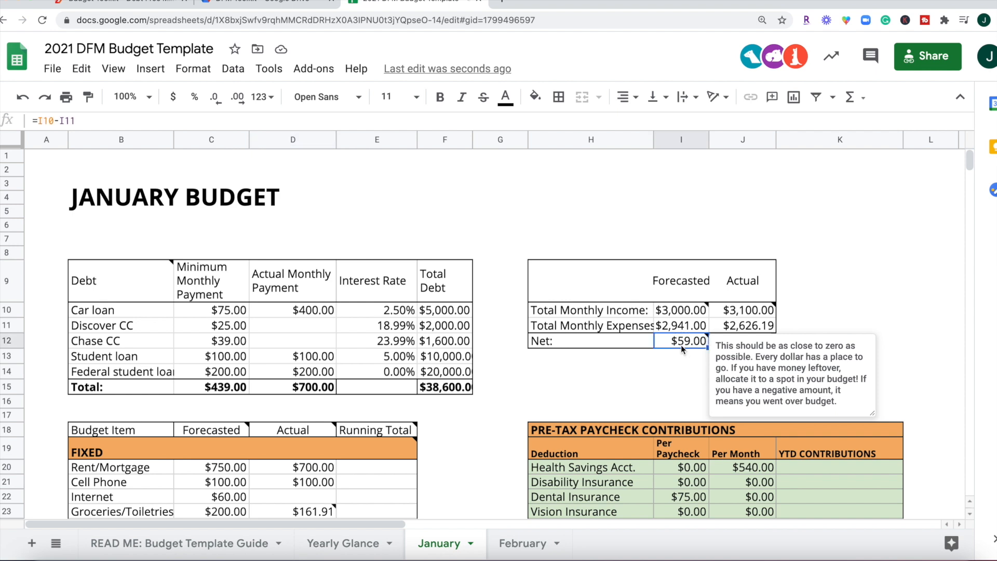
{"action": "mouse_move", "coordinate": [673, 344]}
{"action": "scroll", "coordinate": [469, 432], "scroll_direction": "down", "scroll_amount": 2}
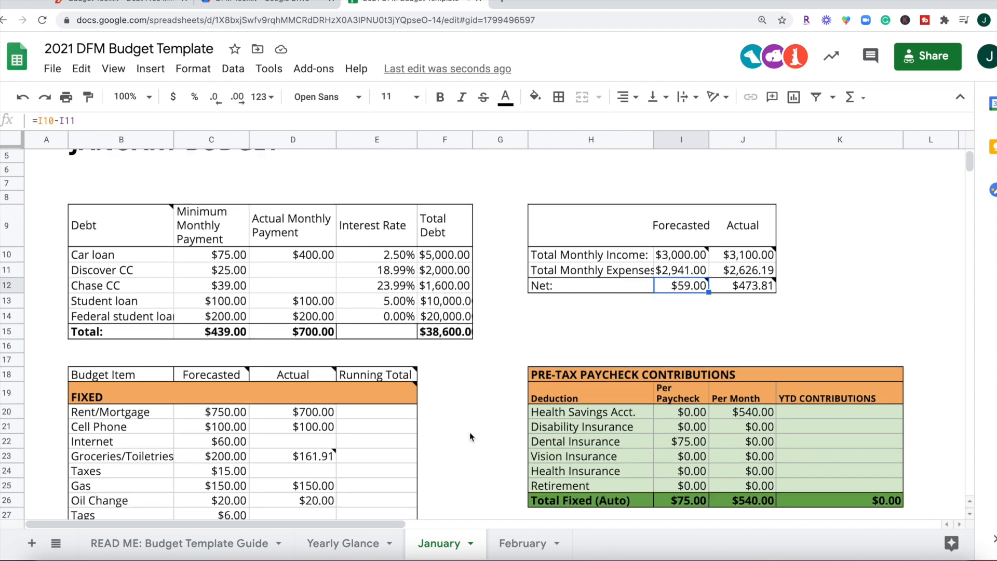
{"action": "scroll", "coordinate": [470, 432], "scroll_direction": "down", "scroll_amount": 2}
{"action": "left_click", "coordinate": [239, 359]}
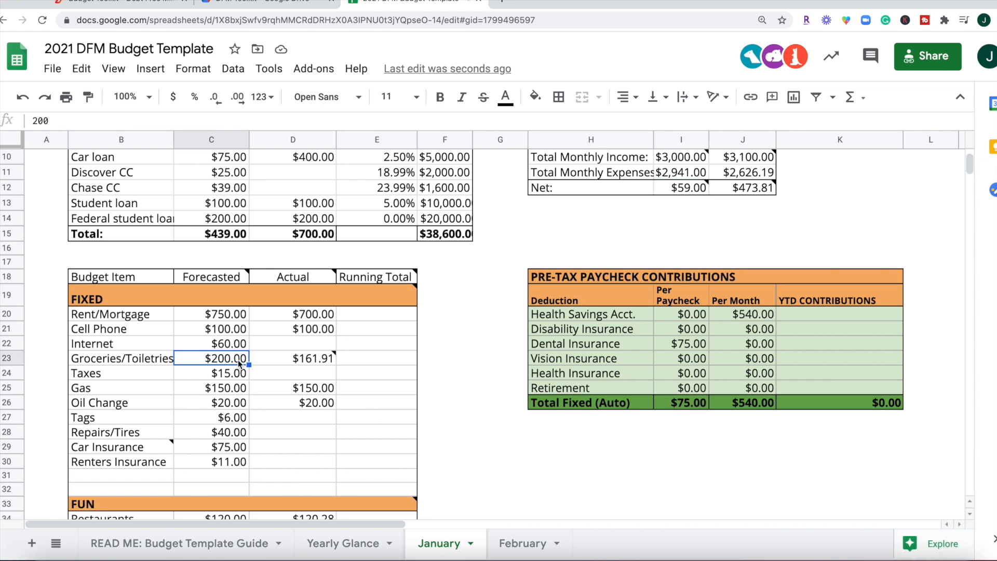
{"action": "type", "text": "40"}
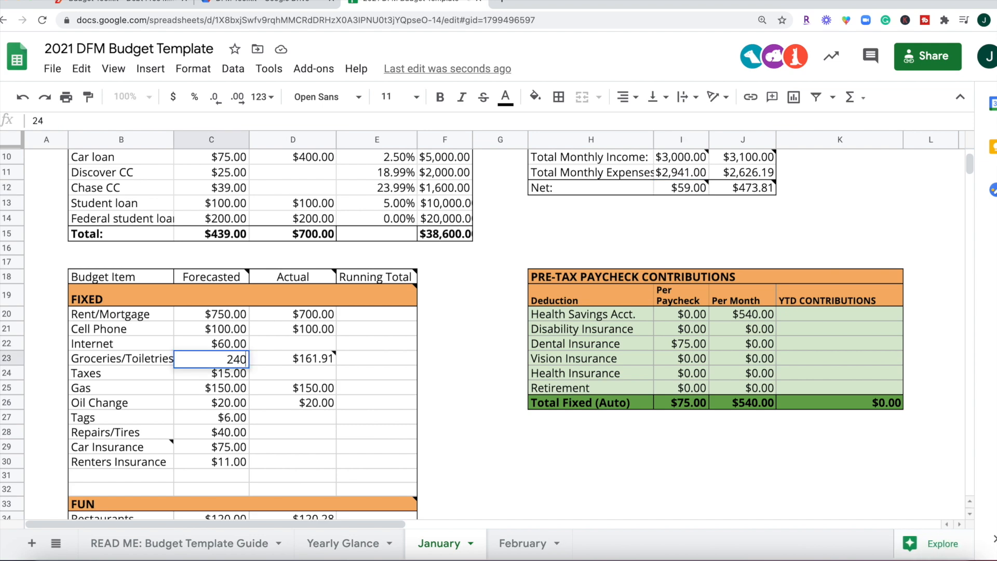
{"action": "key", "text": "Return"}
- Check the forecasted Total Monthly Expenses and Net in the January summary against the edited Groceries/Toiletries amount and the Net note
{"action": "scroll", "coordinate": [276, 333], "scroll_direction": "up", "scroll_amount": 3}
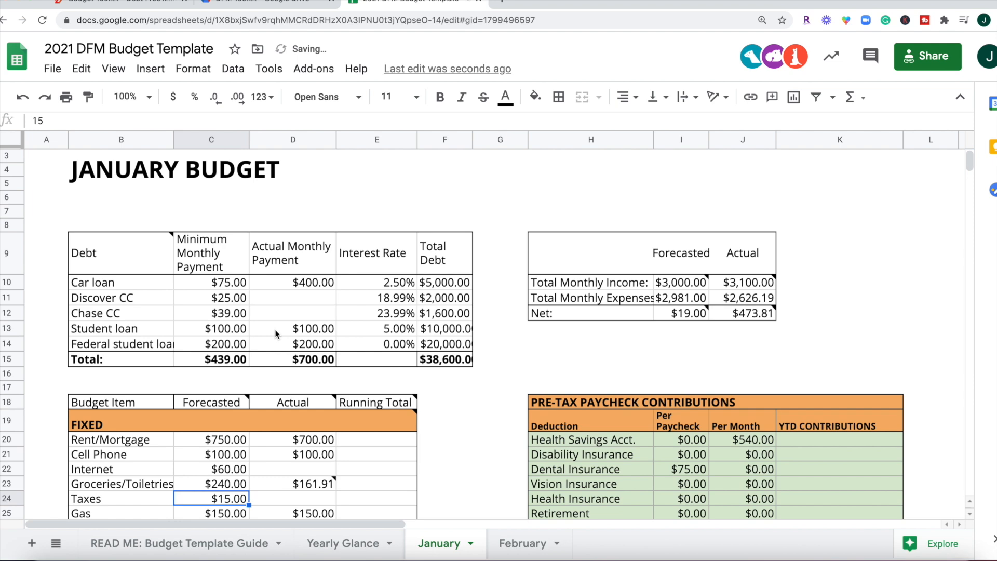
{"action": "mouse_move", "coordinate": [695, 318]}
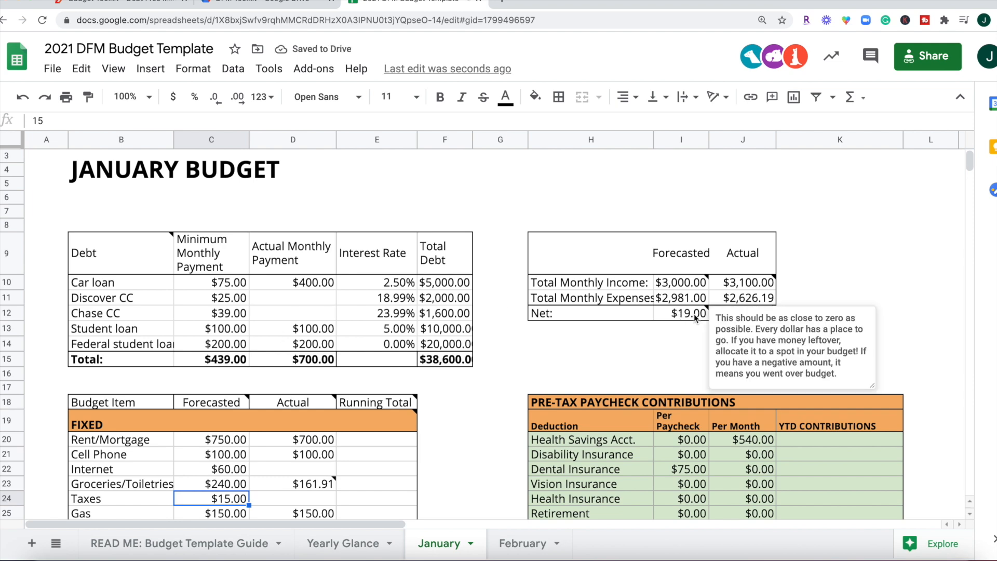
{"action": "scroll", "coordinate": [471, 418], "scroll_direction": "down", "scroll_amount": 2}
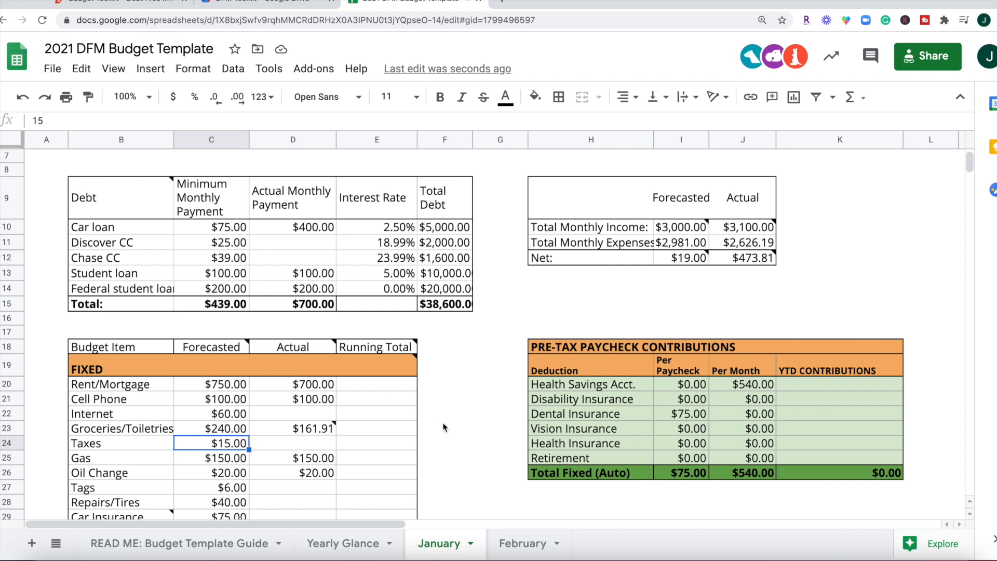
{"action": "mouse_move", "coordinate": [694, 263]}
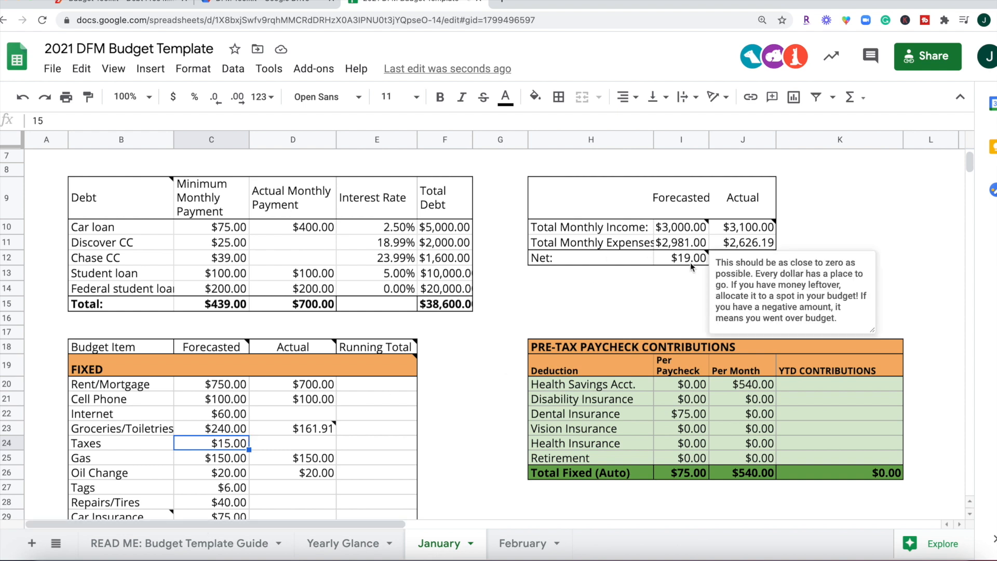